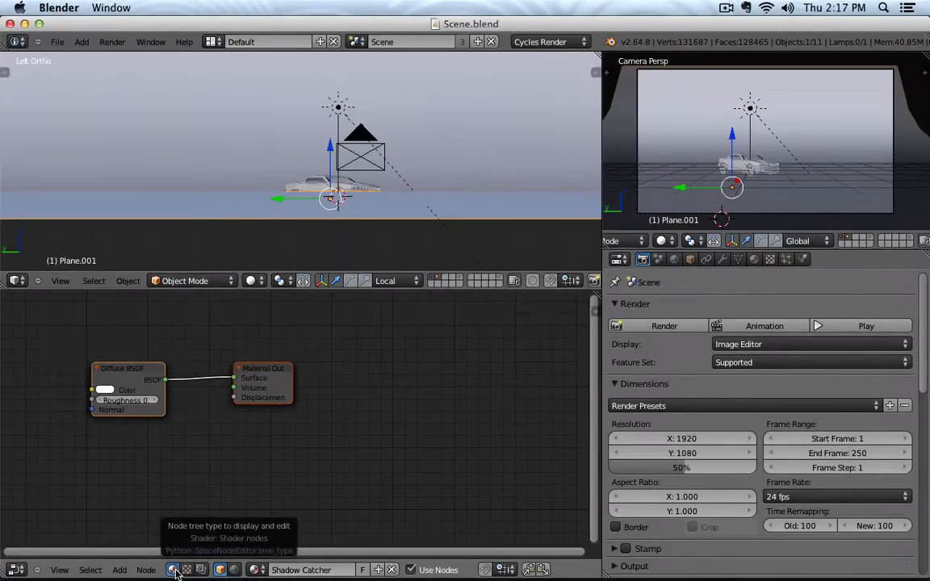
Switch the node editor to the compositing nodes and select the Composite node
left_click(187, 569)
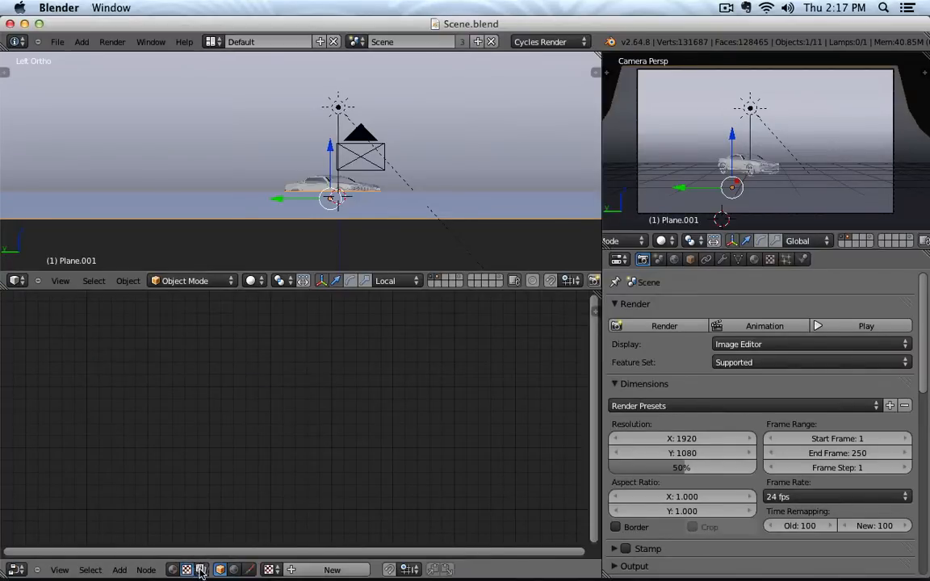
left_click(201, 570)
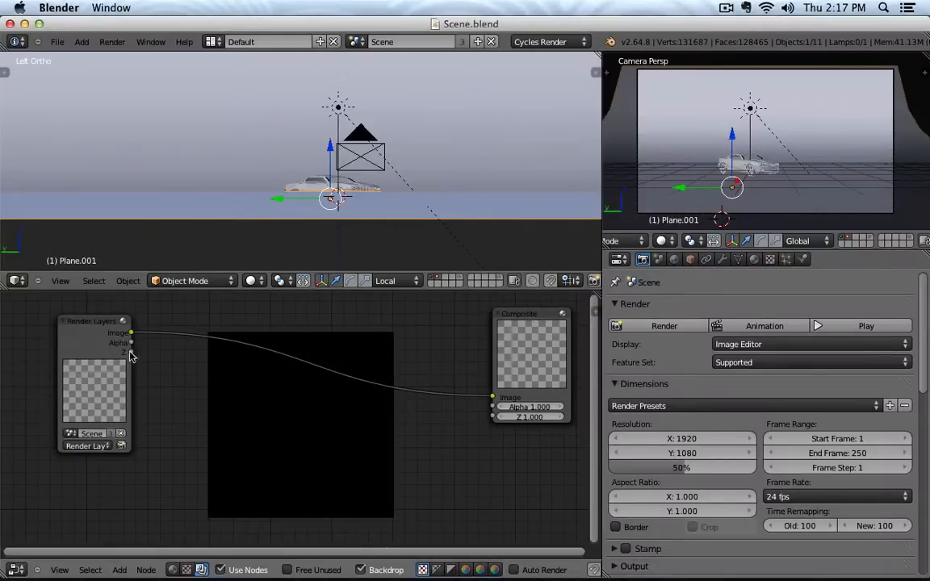
left_click(84, 343)
left_click(549, 362)
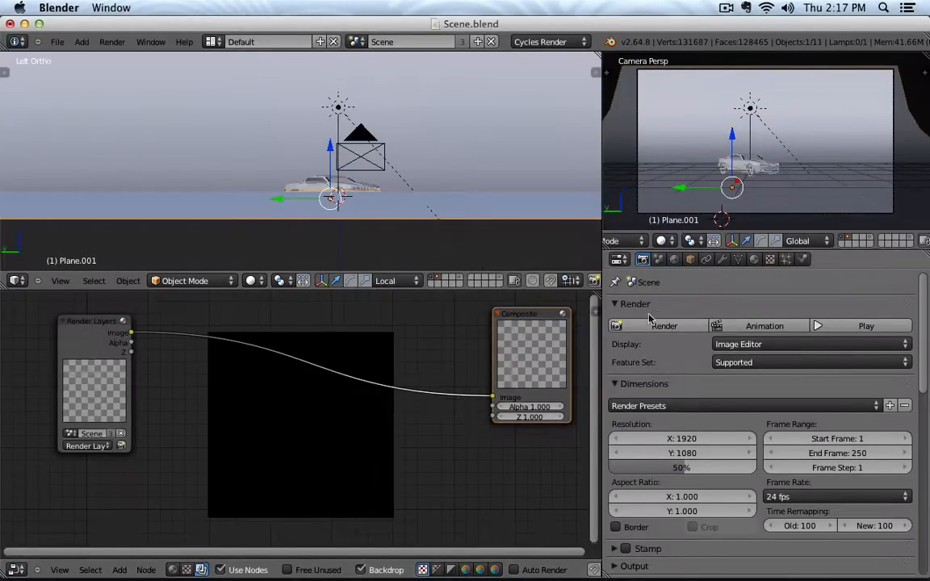
Collapse the Render and Dimensions settings to reach the render layer settings, and select the Render Layers node
left_click(615, 303)
left_click(617, 321)
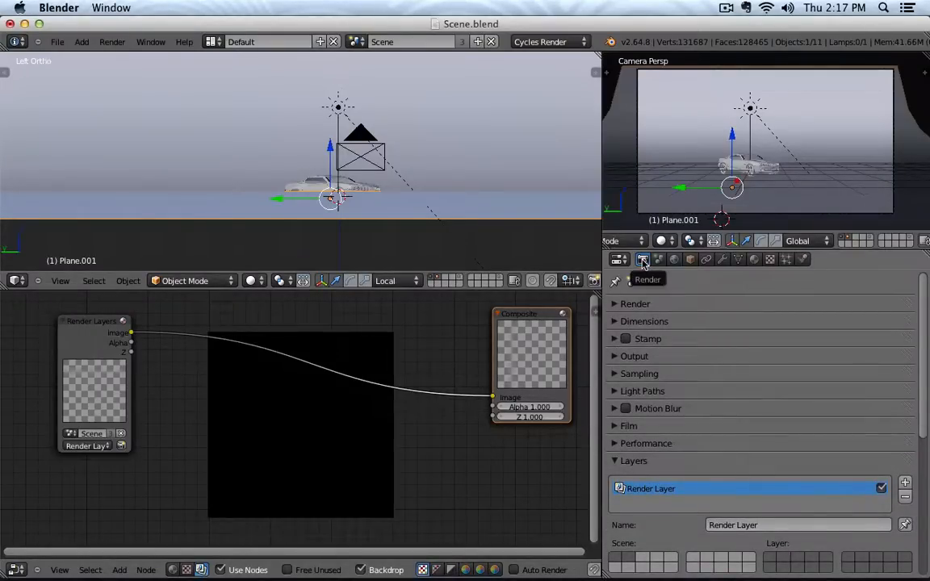
scroll(650, 458, "down", 4)
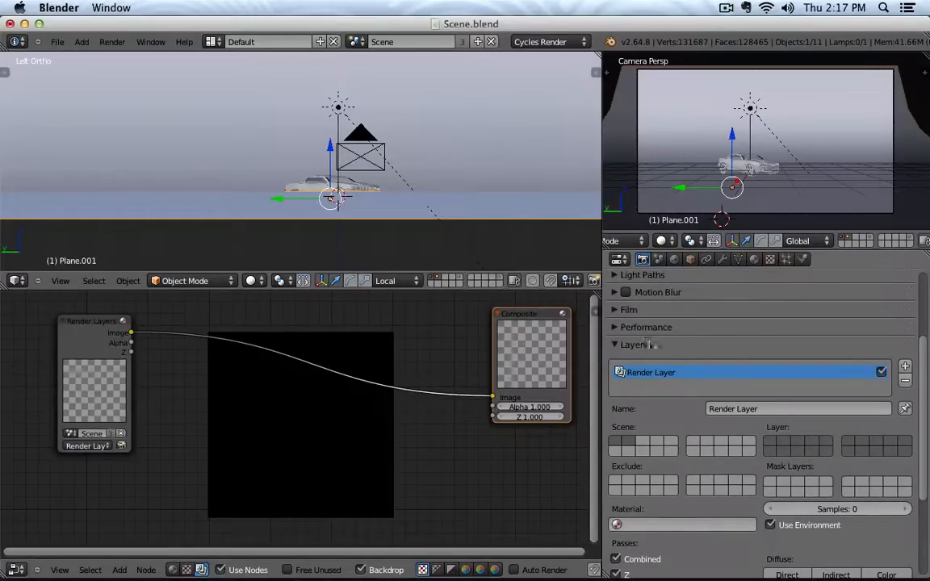
scroll(701, 354, "down", 2)
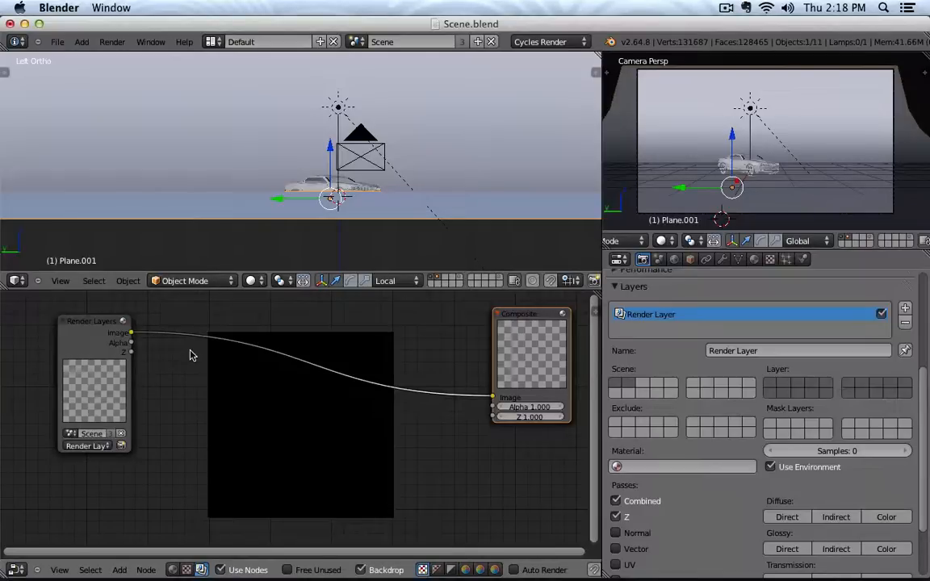
right_click(78, 342)
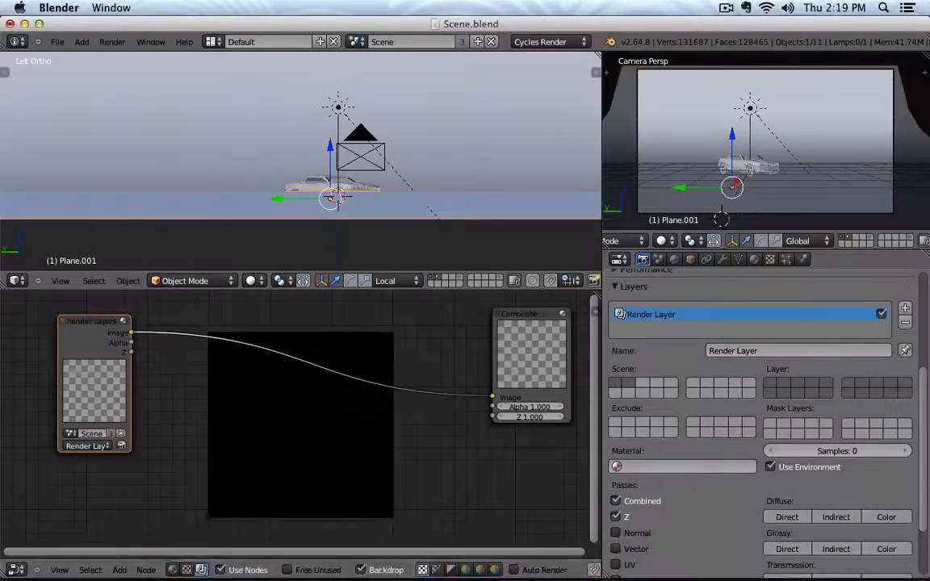
Switch to Finder and preview Road_to_MonumentValley_Thumb.jpg and Road_to_MonumentValley_8k.jpg in the Desert_Highway folder
left_click(25, 557)
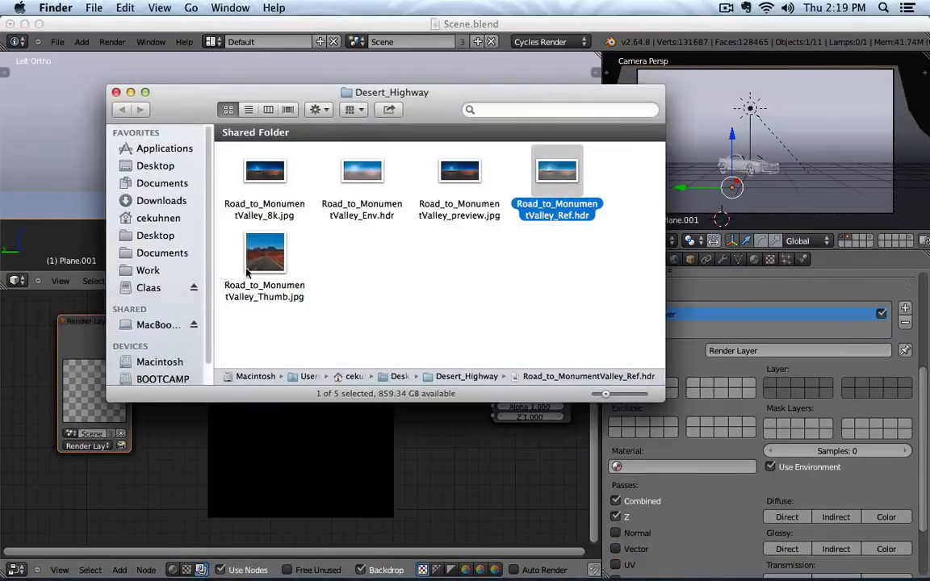
left_click(243, 237)
key("space")
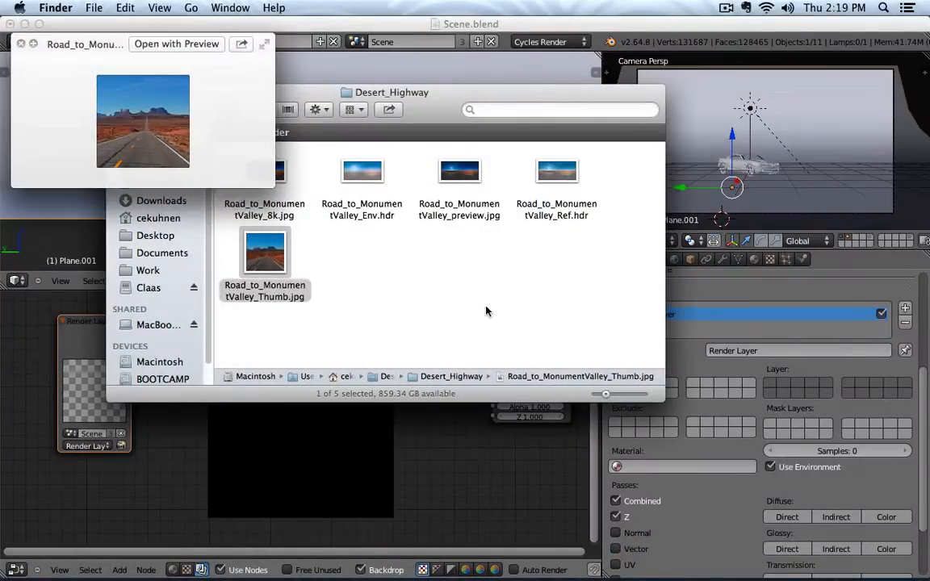
key("space")
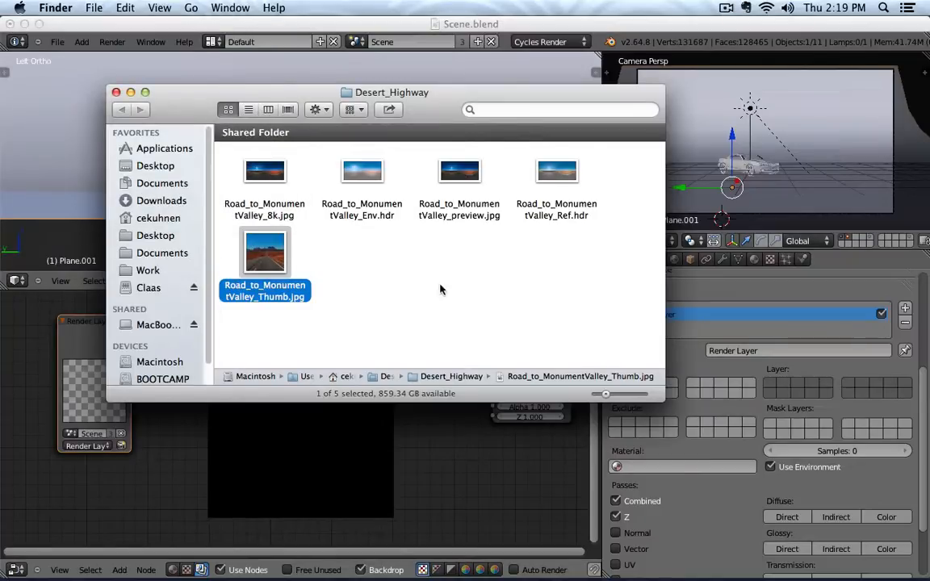
left_click(271, 170)
key("space")
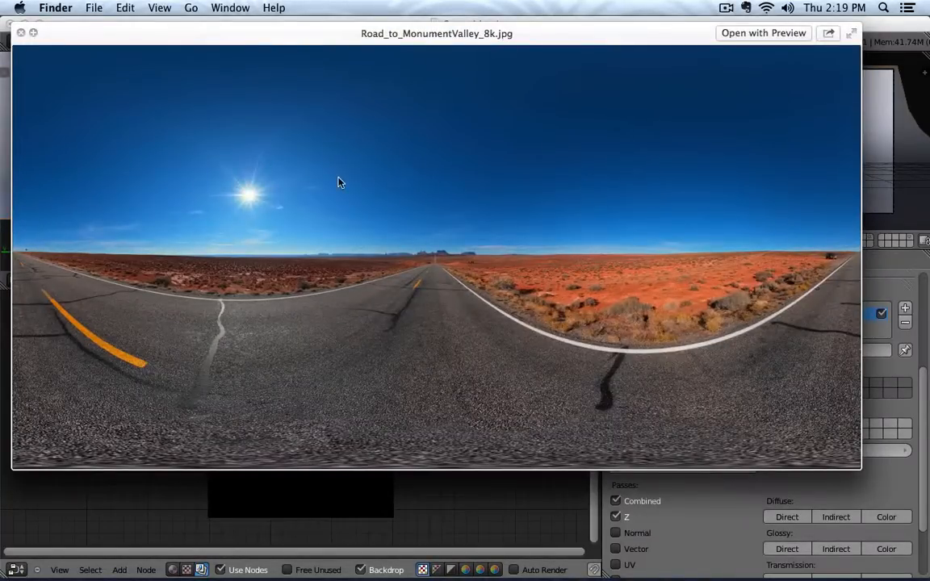
key("space")
Preview Road_to_MonumentValley_Ref.hdr, compare it with the thumbnail image, and return to Blender
left_click(549, 173)
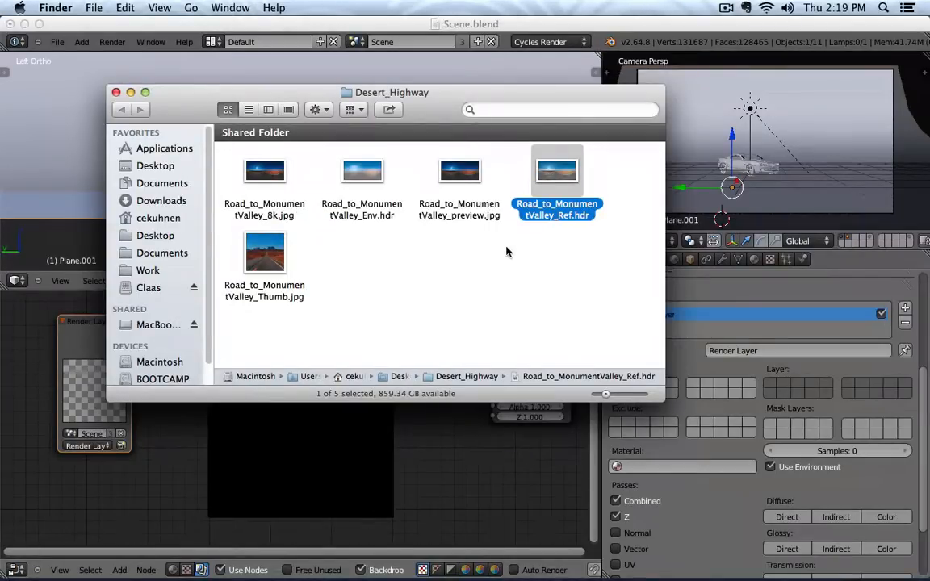
key("space")
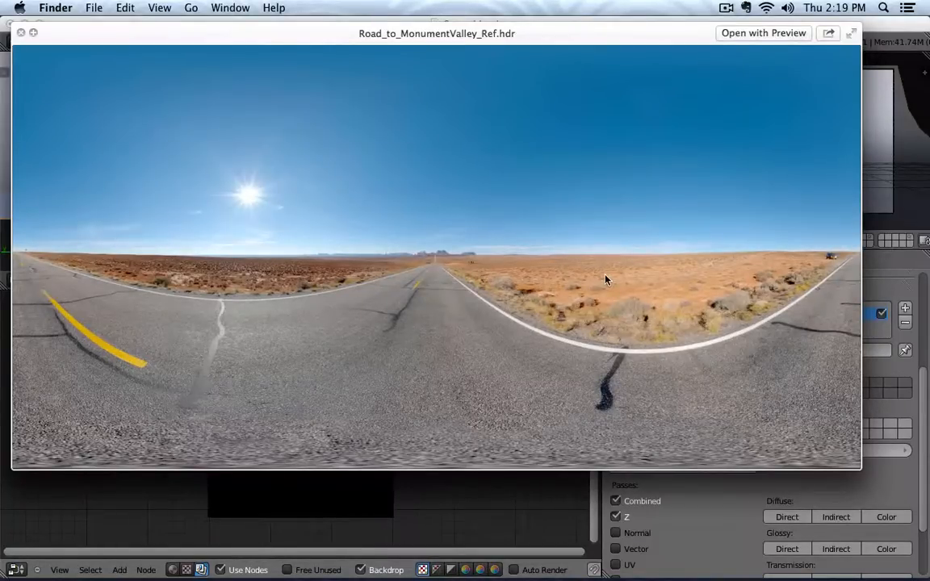
key("space")
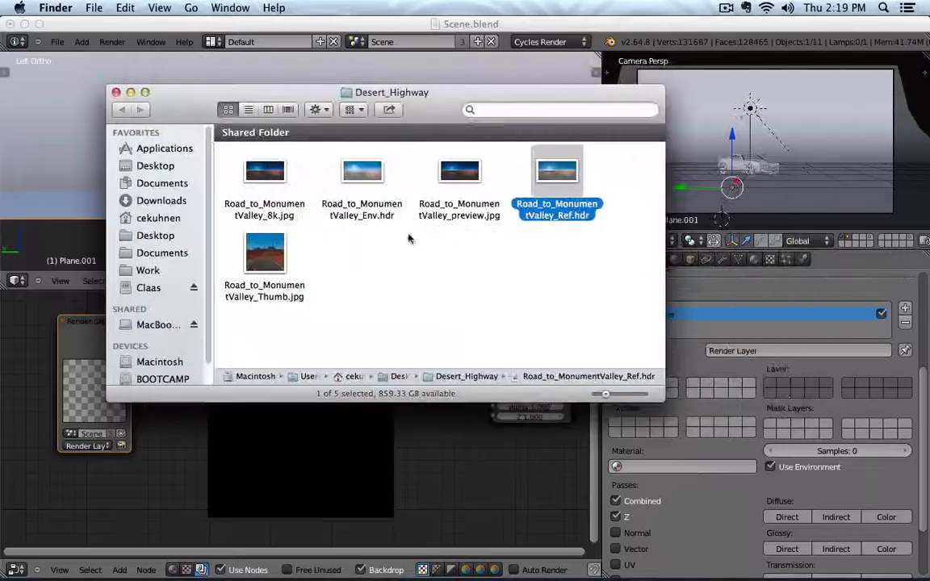
left_click(266, 255)
key("space")
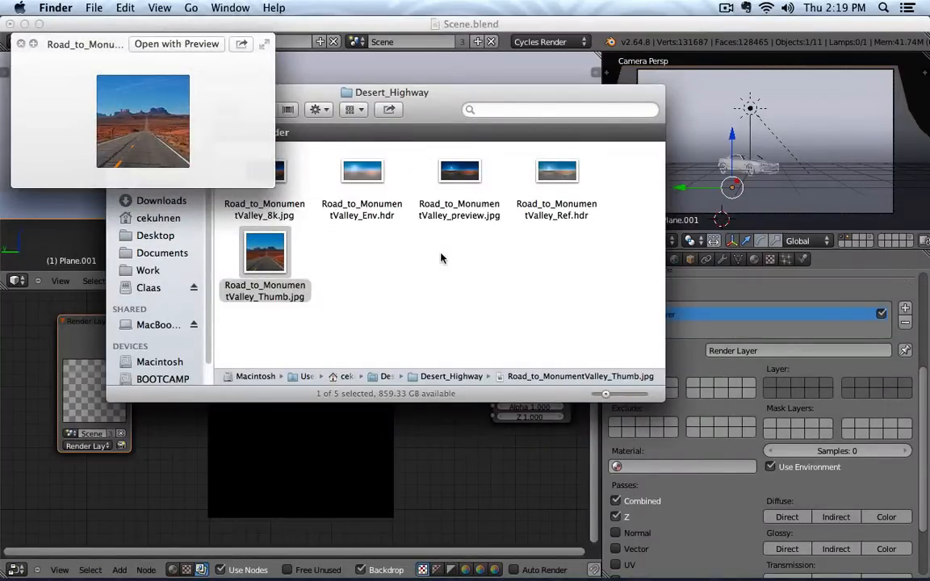
key("space")
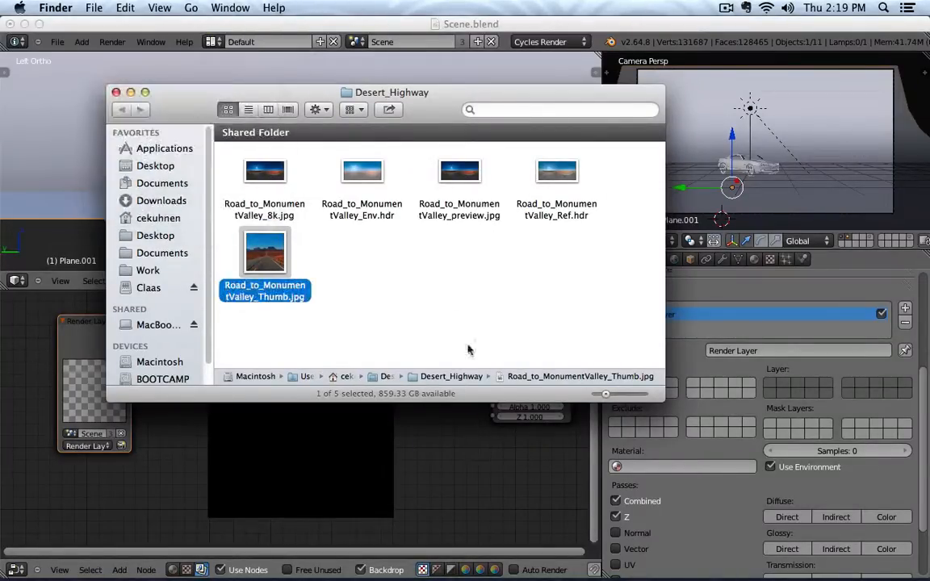
left_click(505, 473)
Rename the render layer as Backplate Pass
left_click(805, 348)
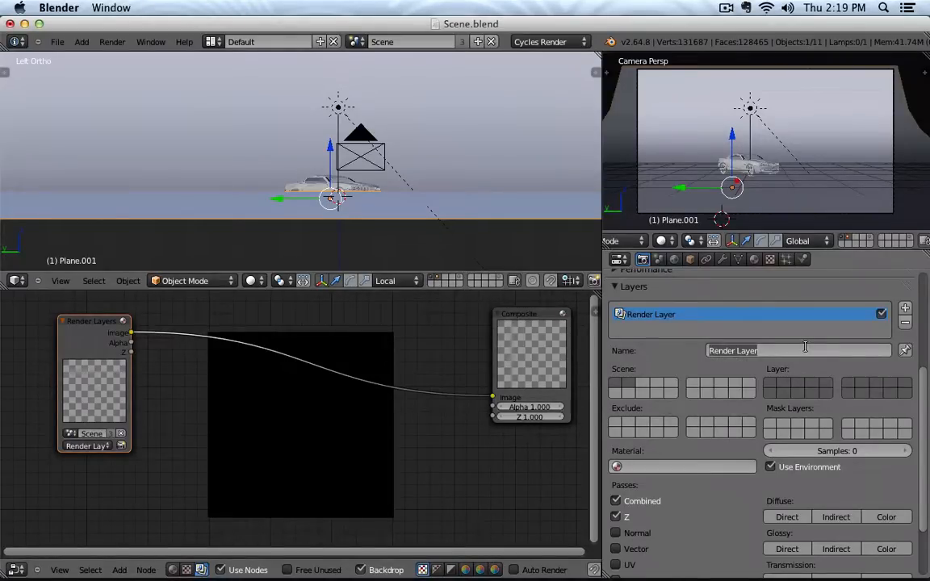
type("Backpat")
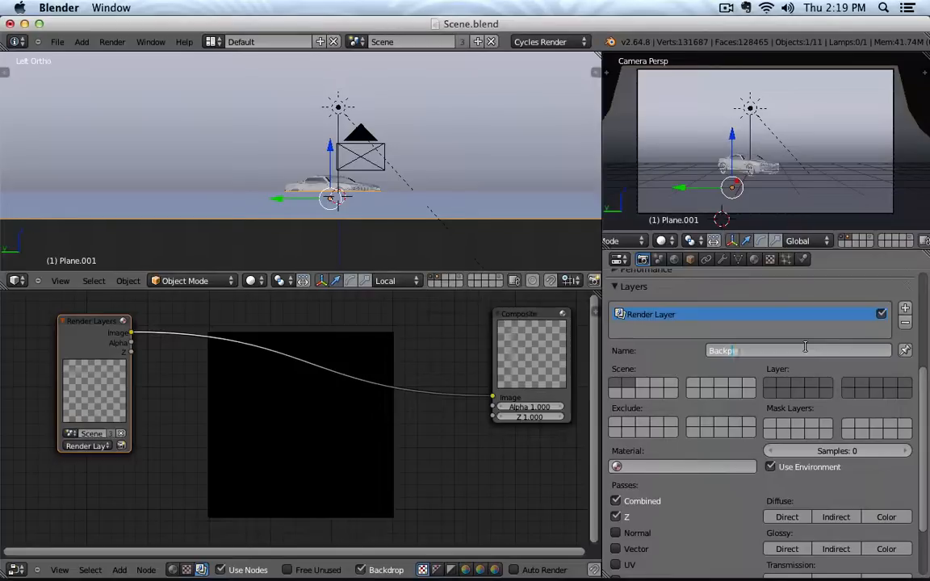
key("BackSpace")
key("BackSpace")
type("late Pass")
key("Return")
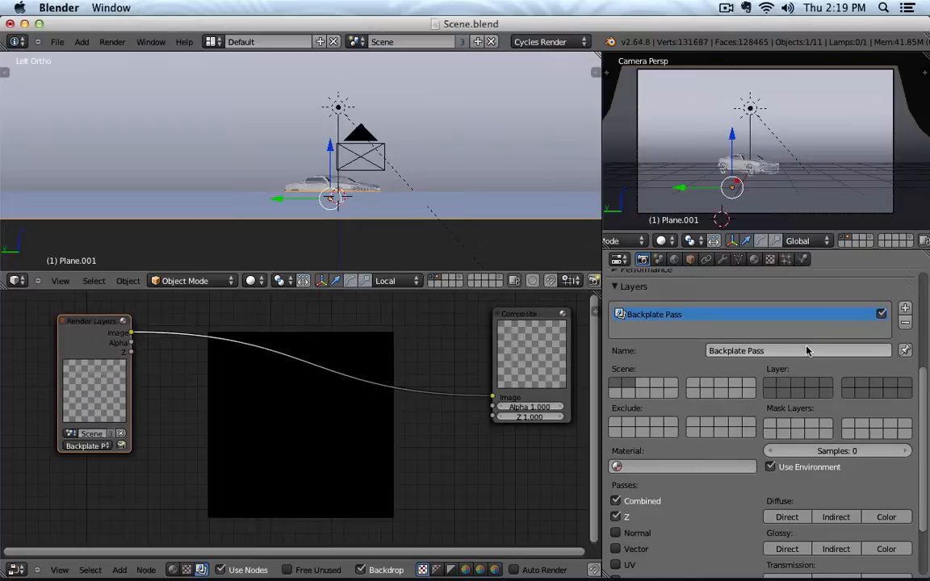
Make only the third scene layer visible and include only the third layer in the Backplate Pass
left_click(642, 386)
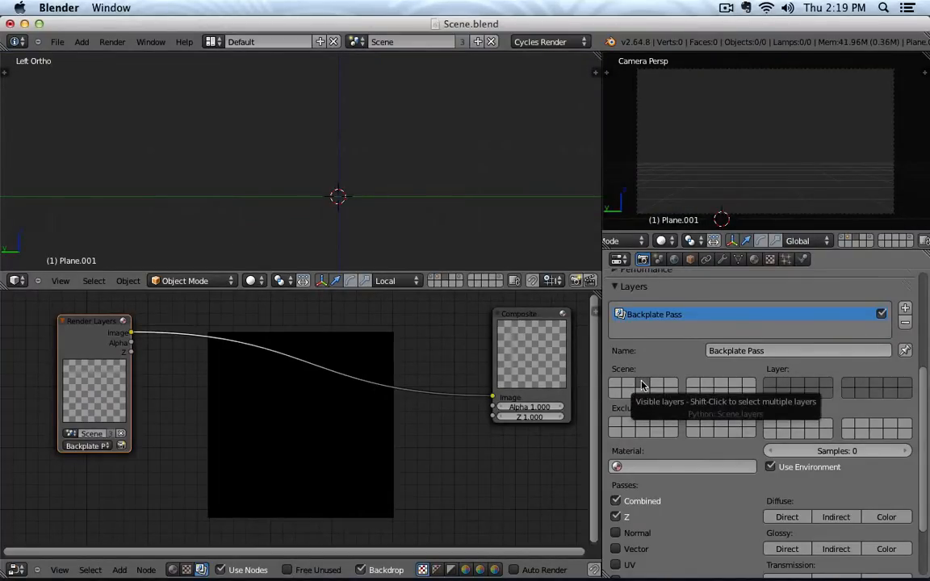
left_click(795, 386)
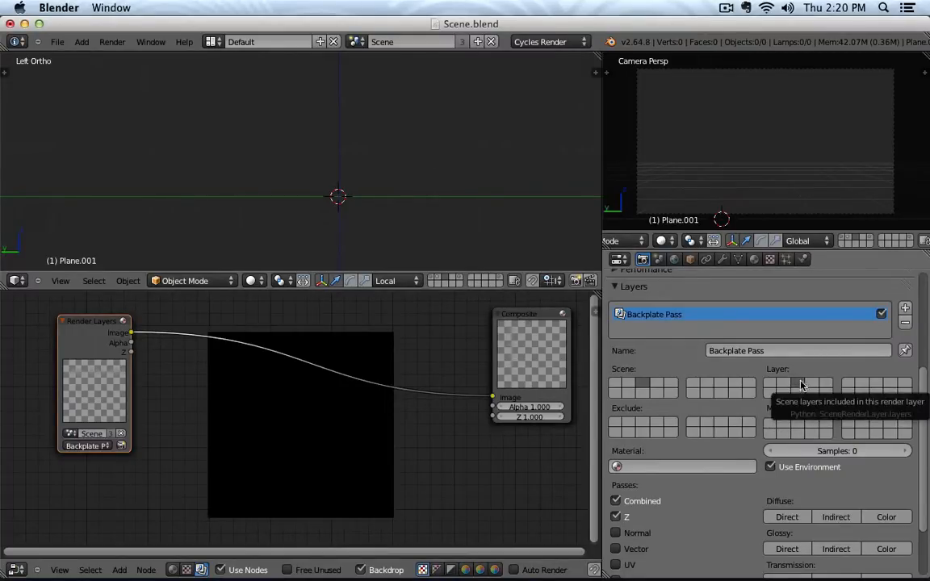
Check the contents of the first three scene layers one by one, ending on the third for both scene and render layer
left_click(632, 386)
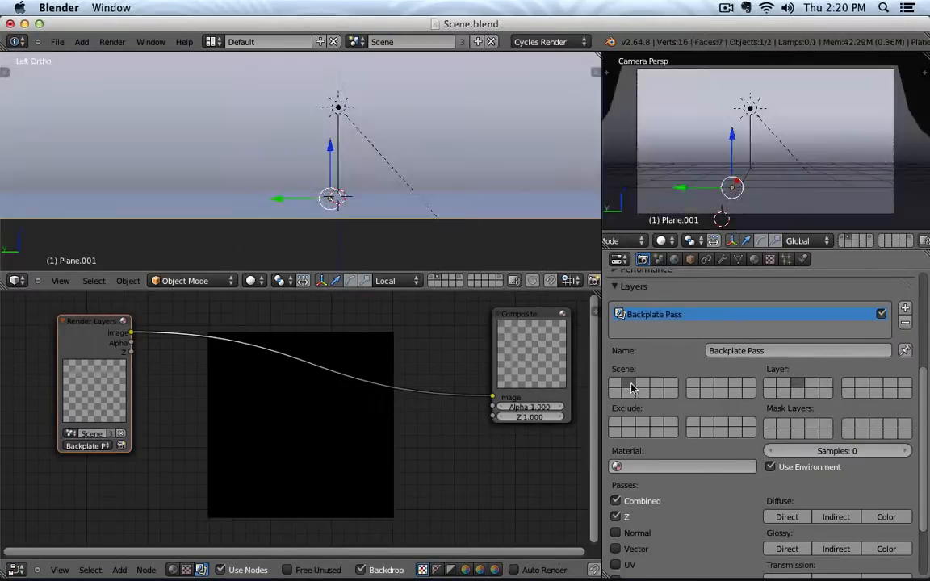
left_click(642, 385)
left_click(617, 384)
left_click(629, 384)
left_click(618, 385)
left_click(628, 385)
left_click(618, 385)
left_click(629, 384)
left_click(643, 385)
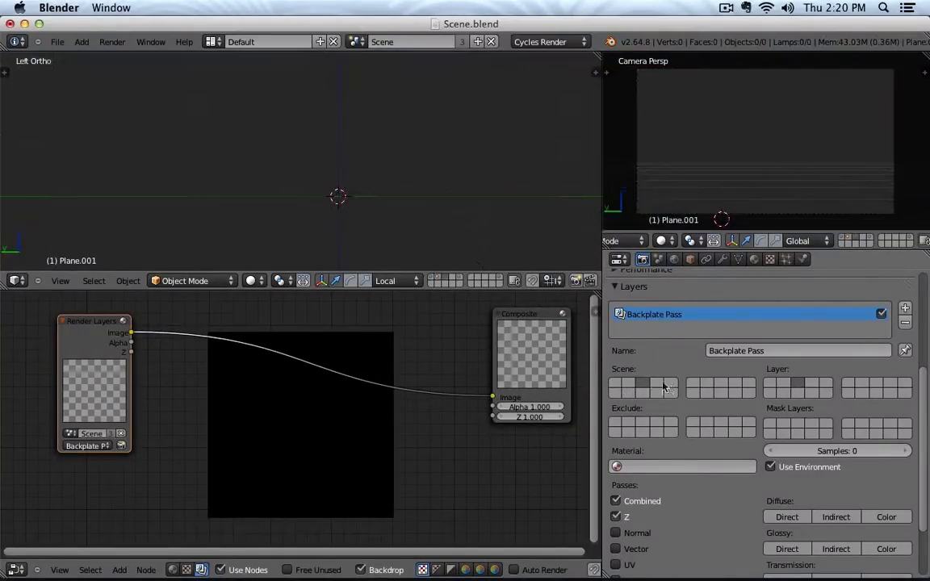
left_click(788, 384)
left_click(800, 383)
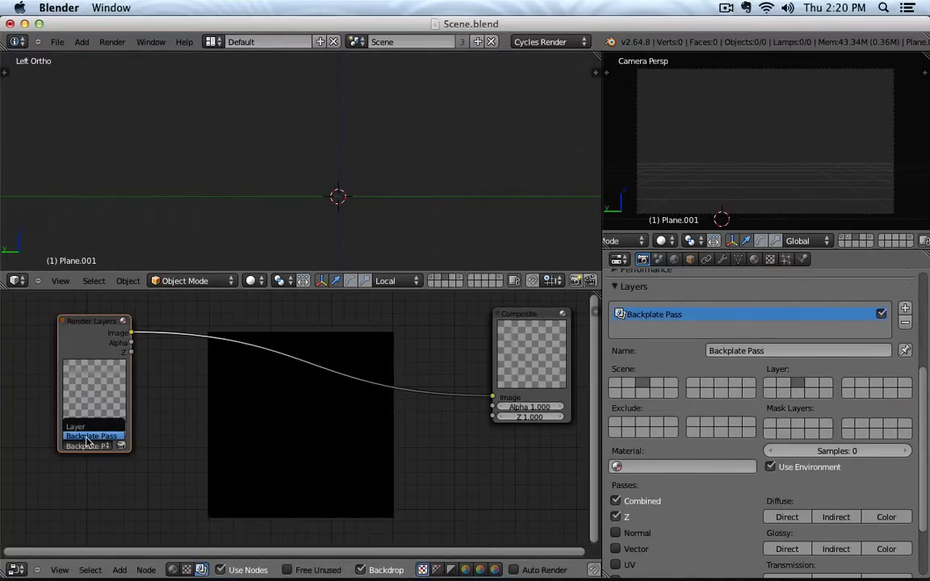
Choose Backplate Pass in the Render Layers node and load Road_to_MonumentValley_8k.jpg as the world's environment texture
left_click(87, 440)
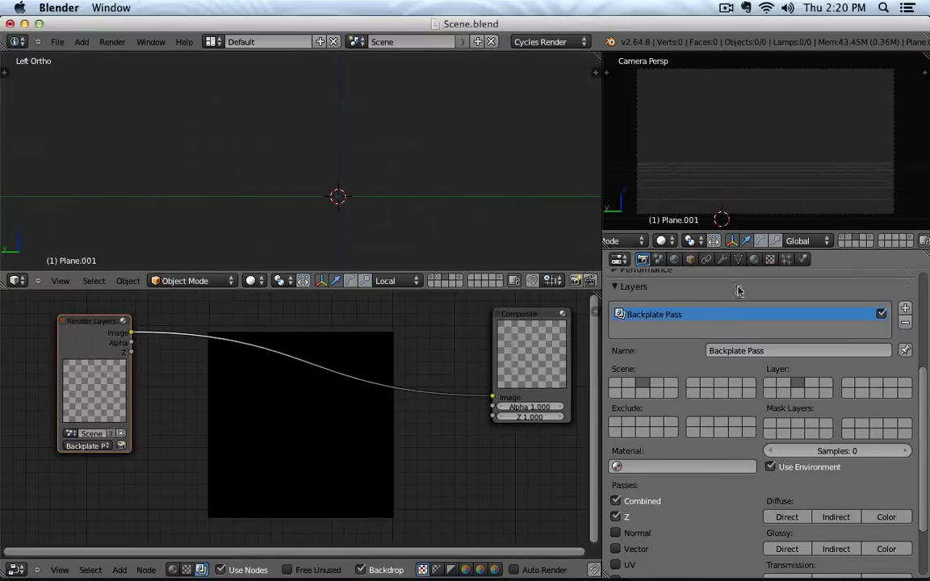
left_click(674, 260)
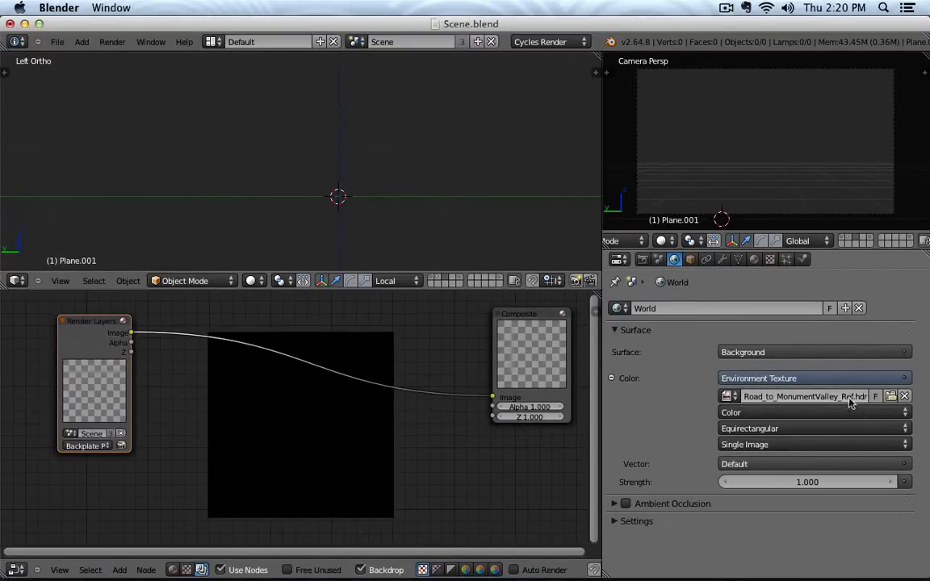
left_click(890, 396)
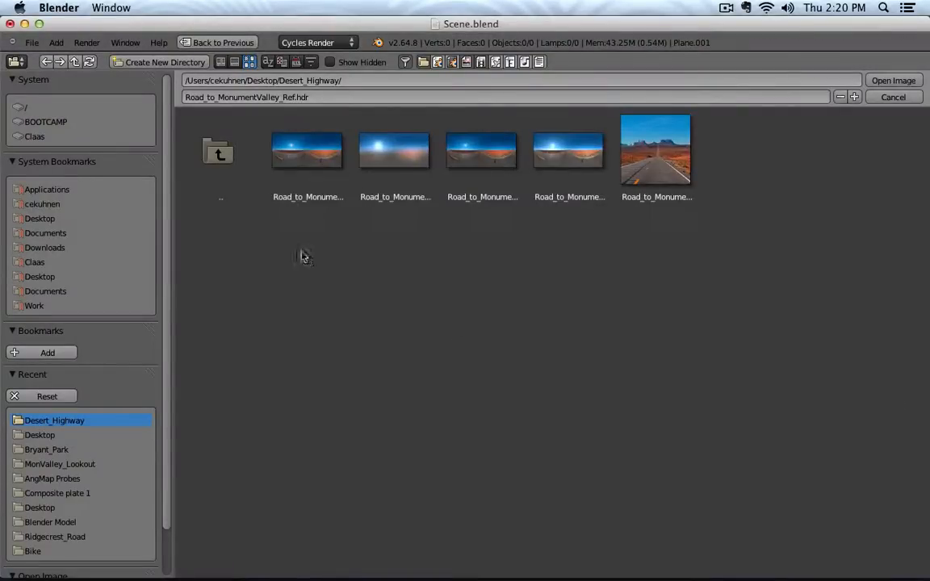
left_click(302, 154)
left_click(893, 81)
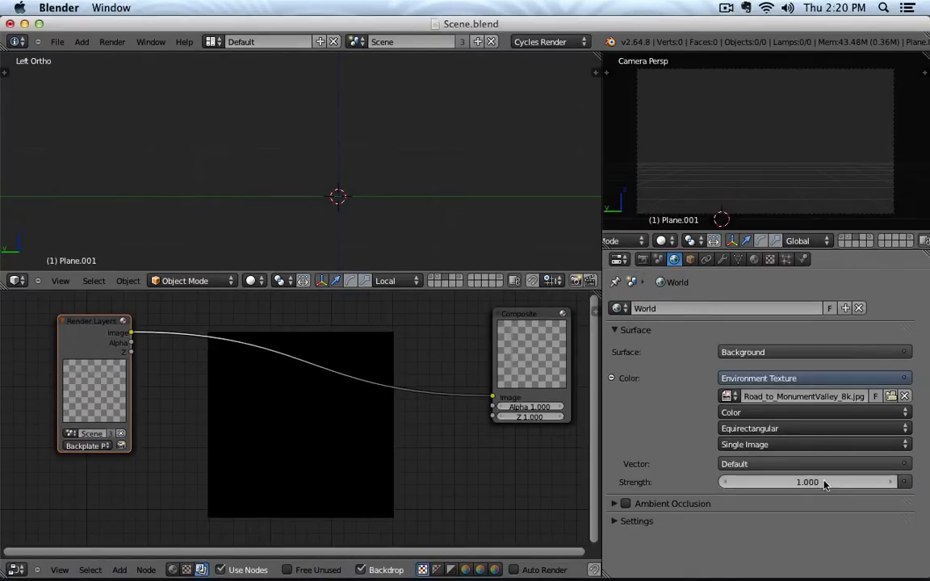
Collapse the Layers settings in the render properties and render the Backplate Pass from its Render Layers node
left_click(643, 259)
left_click(631, 288)
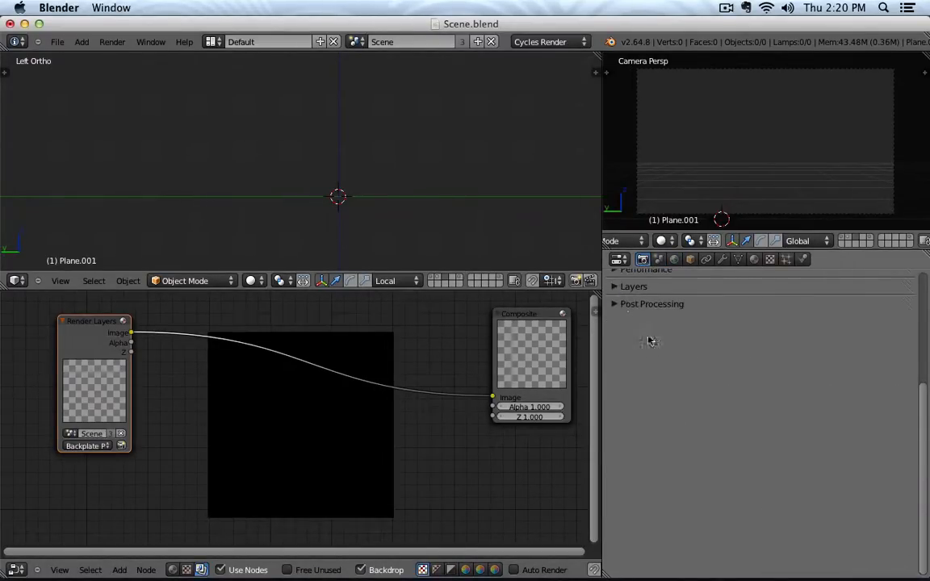
scroll(650, 338, "up", 5)
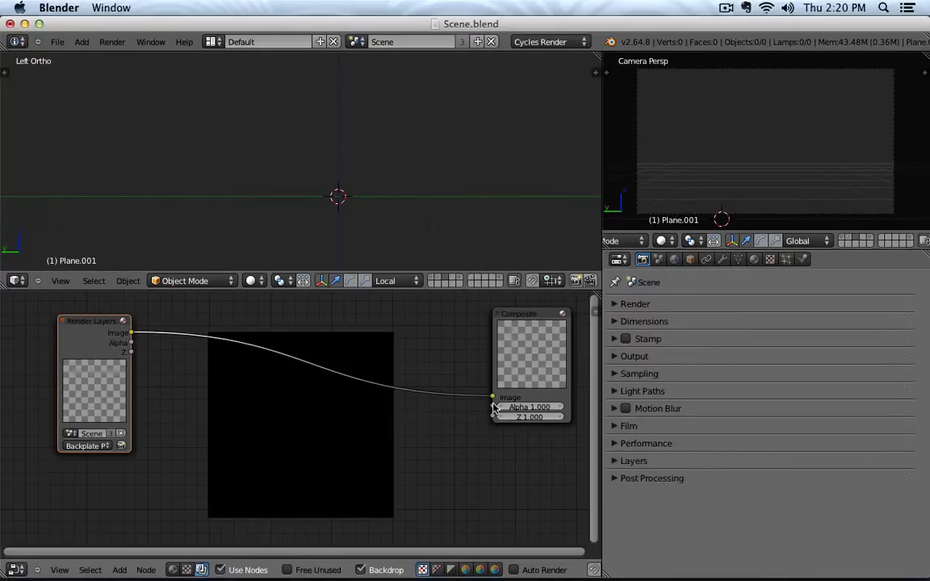
left_click(122, 446)
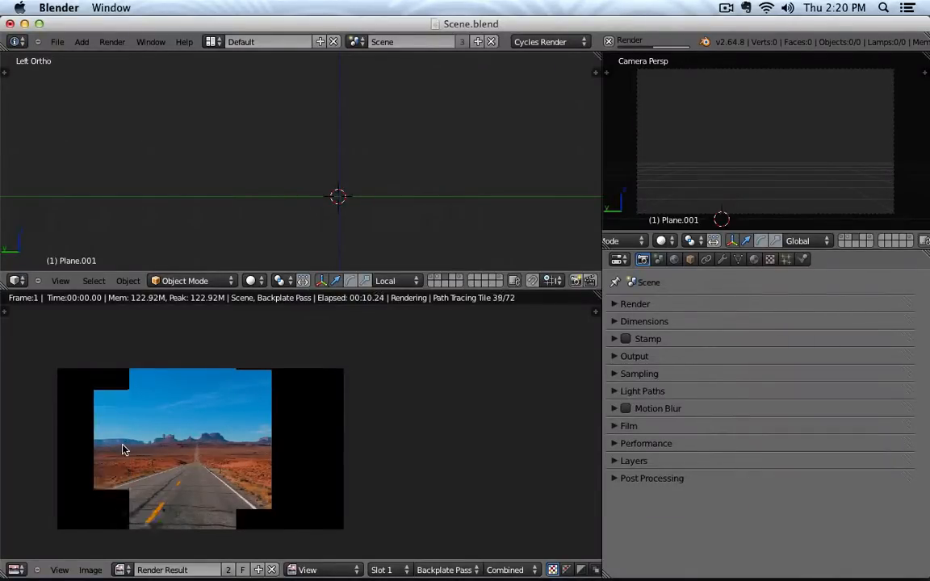
Switch to Preview to check the image size of Road_to_MonumentValley_8k.jpg, and return to Blender
mouse_move(655, 578)
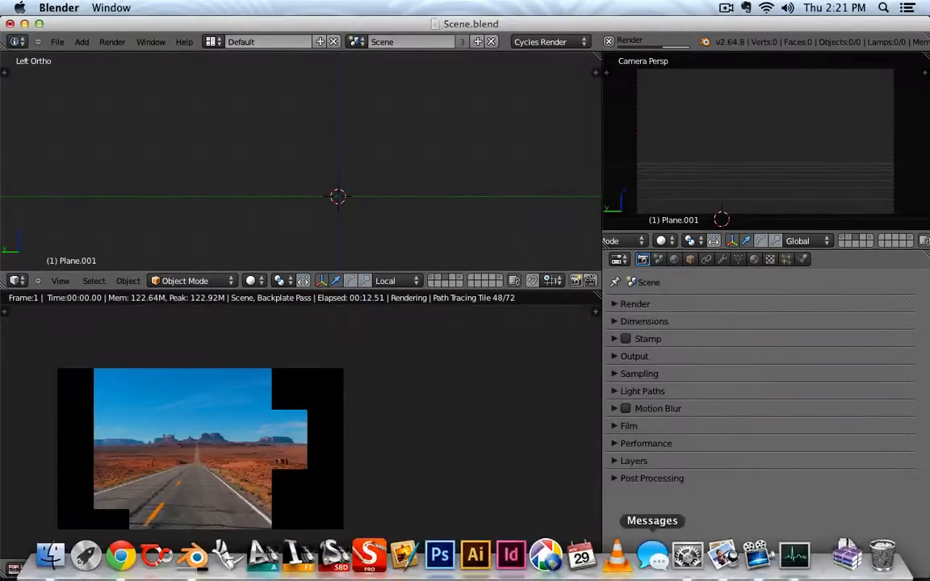
left_click(724, 555)
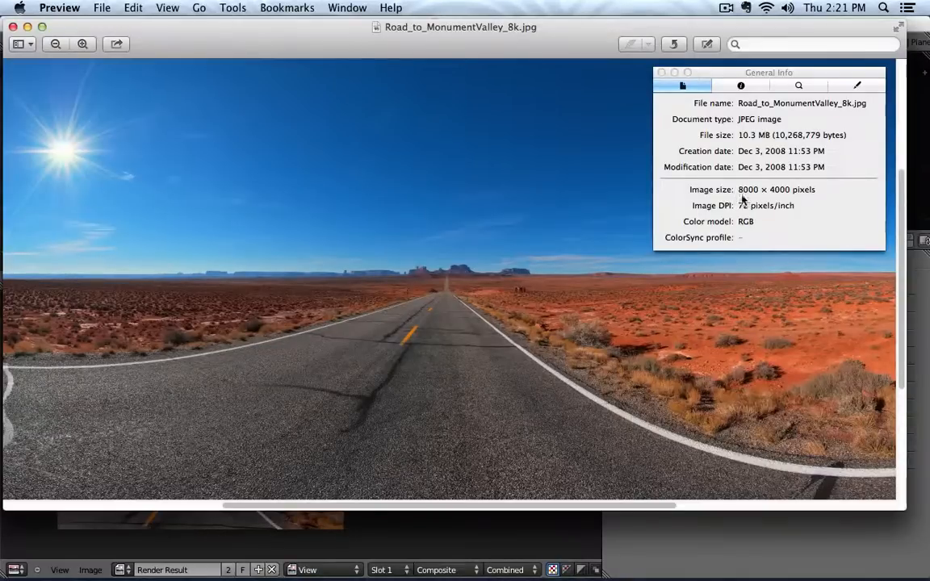
left_click(702, 542)
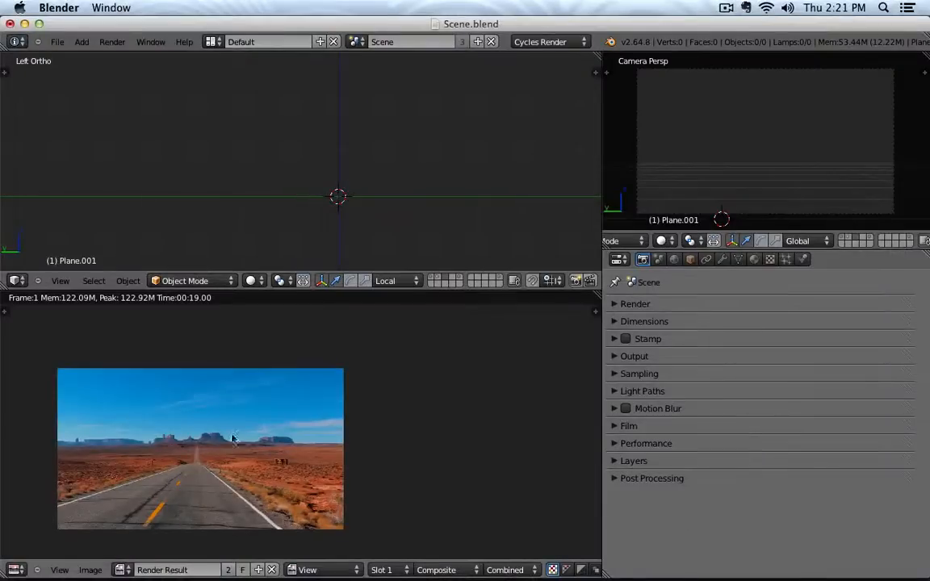
Return to the node editor and set the render resolution to 800 by 400 pixels in the Dimensions settings
key("shift+F3")
left_click(618, 303)
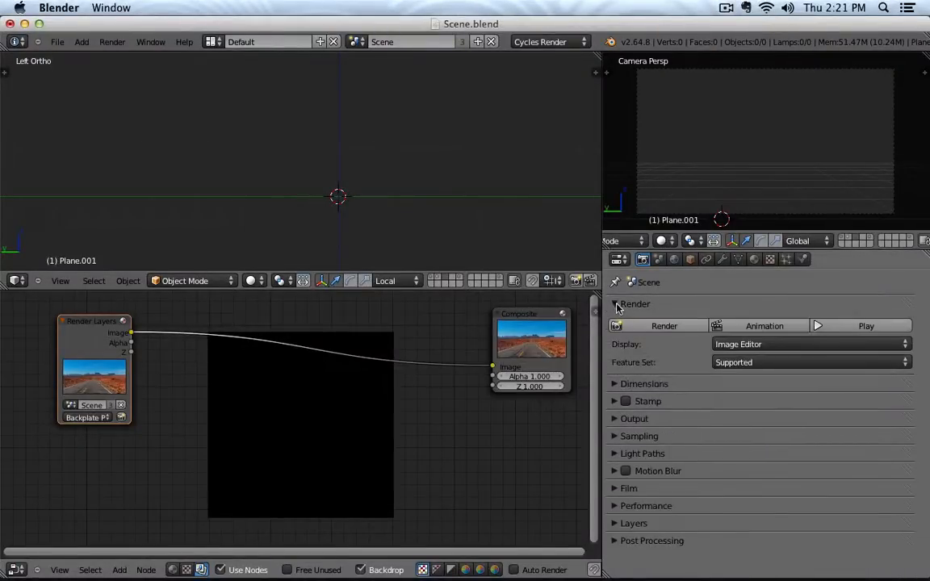
left_click(613, 385)
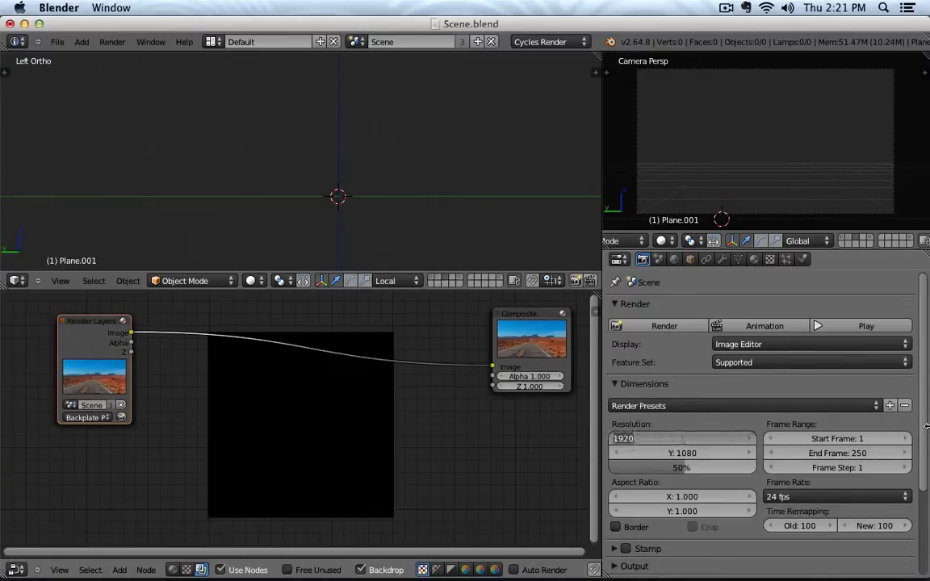
left_click(681, 439)
type("800")
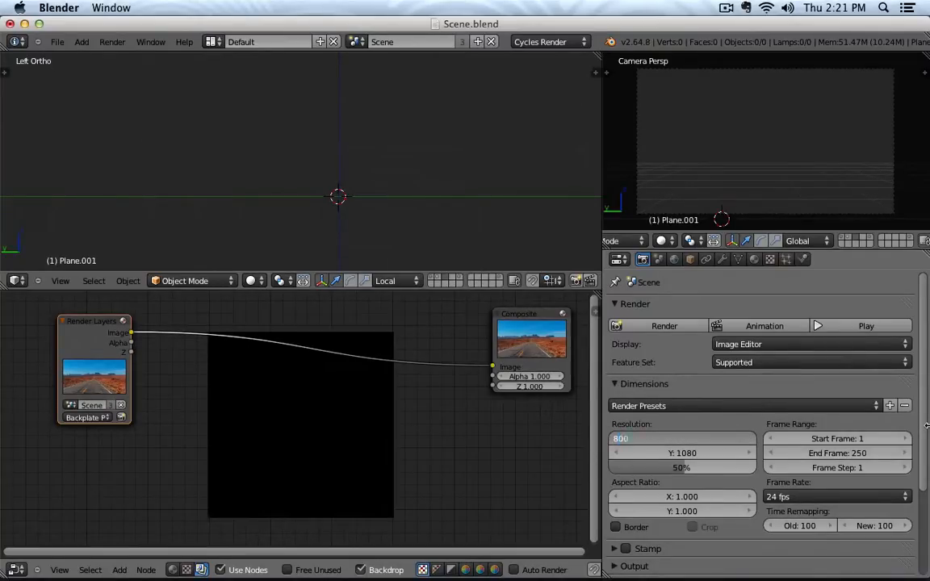
key("Return")
left_click(722, 453)
type("400")
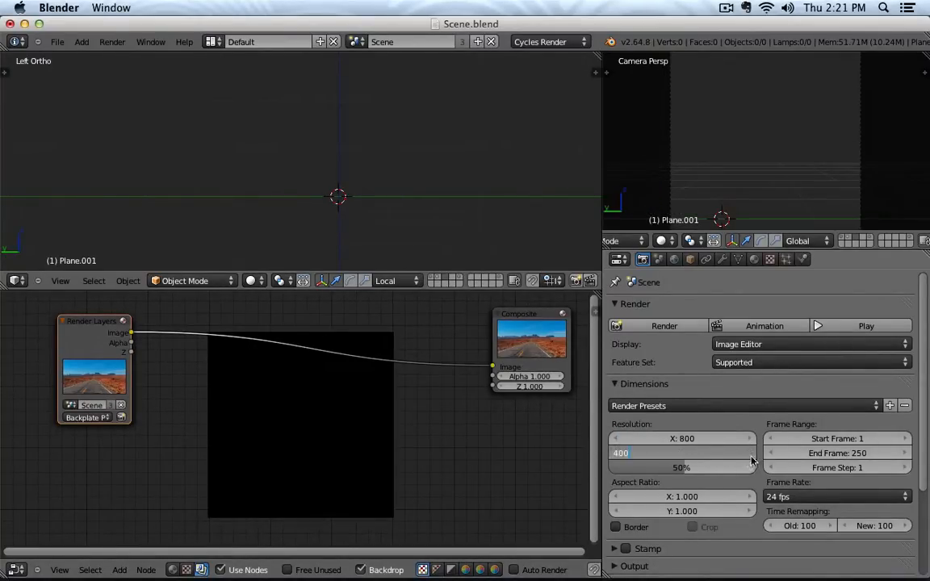
key("Return")
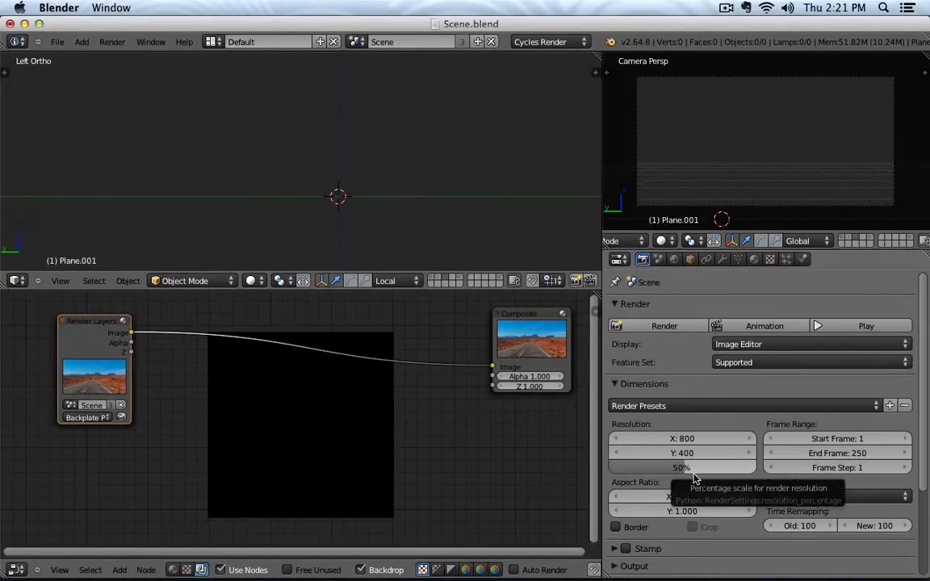
Render the Backplate Pass again from its Render Layers node at the new resolution
left_click(122, 417)
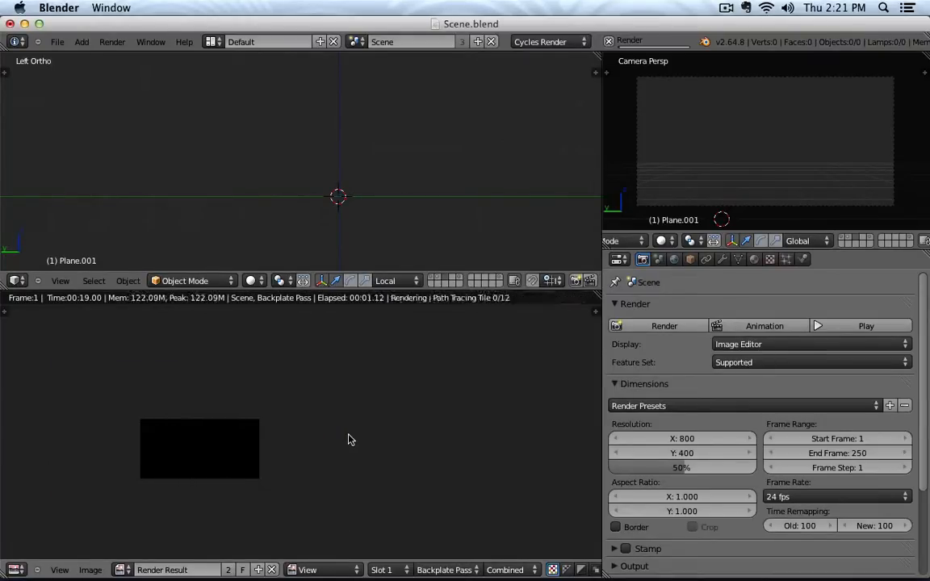
scroll(209, 437, "up", 3)
middle_click_drag(210, 438, 308, 412)
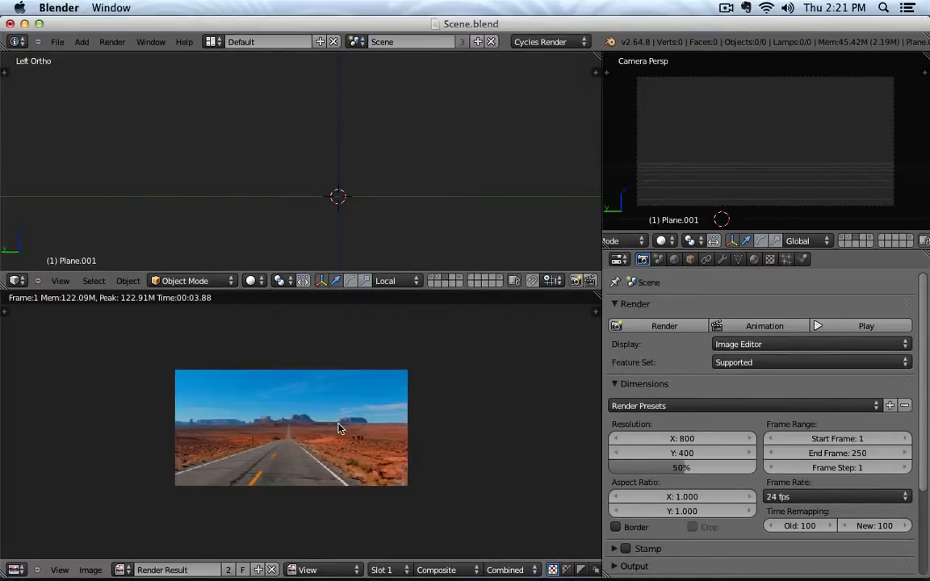
Back in the node editor, add a Viewer node below the Composite node and connect the Render Layers image output to it
key("shift+F3")
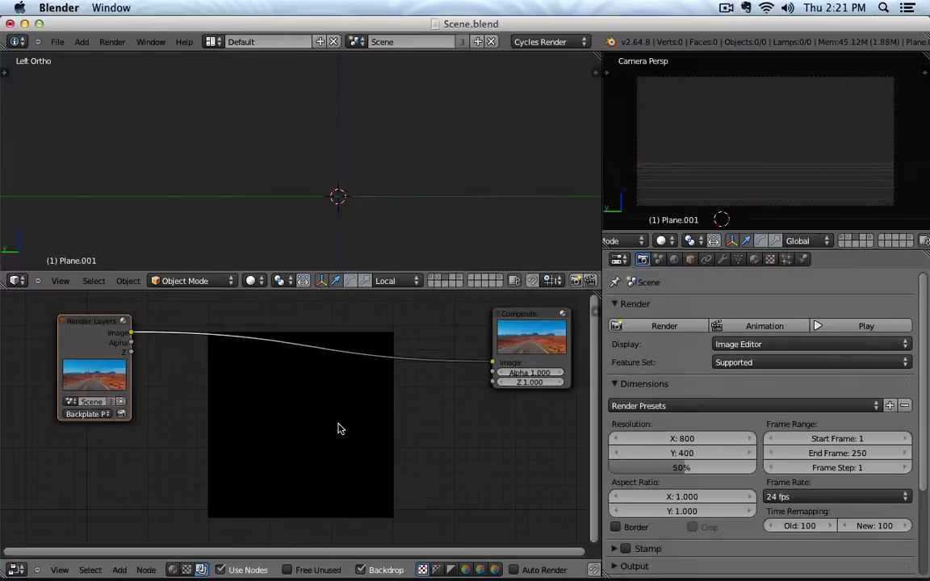
left_click(517, 361)
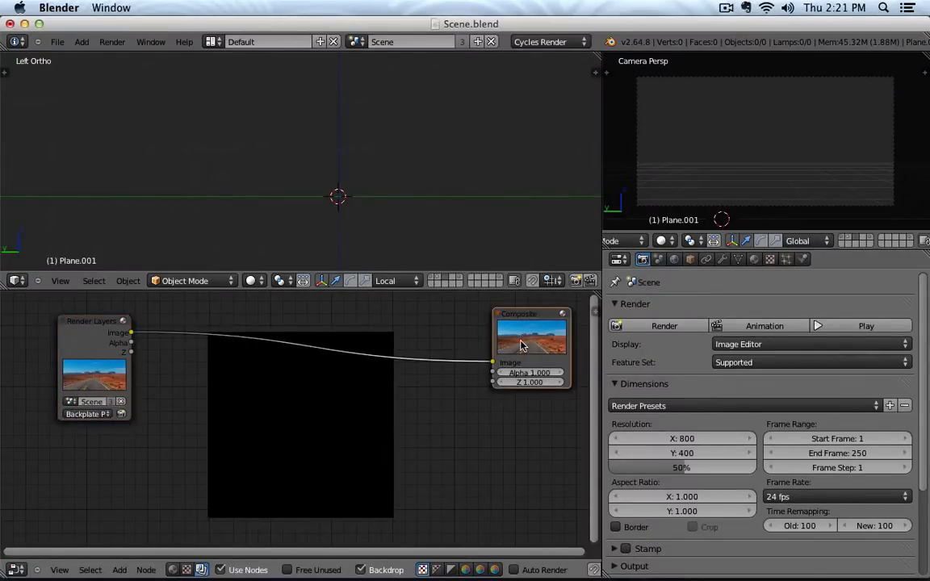
key("shift+a")
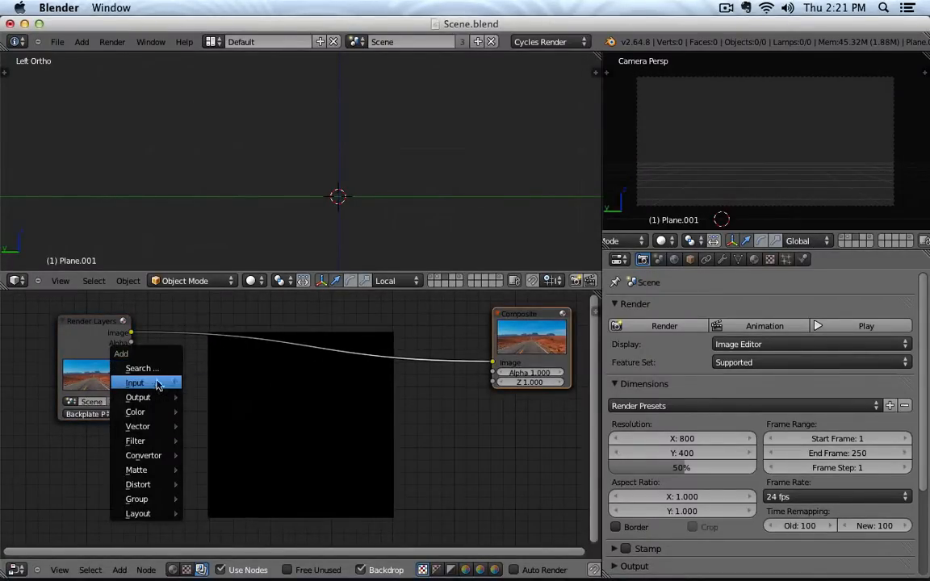
mouse_move(158, 384)
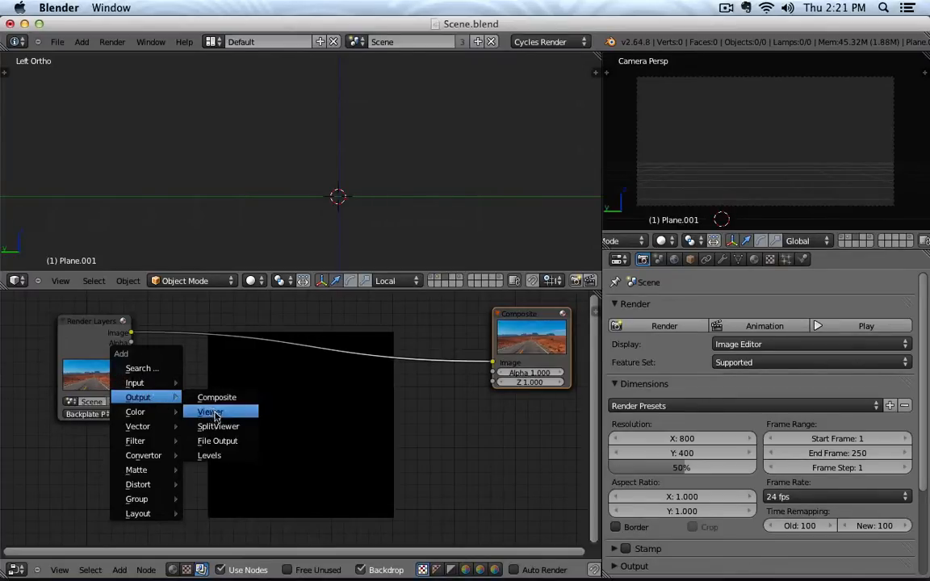
left_click(211, 412)
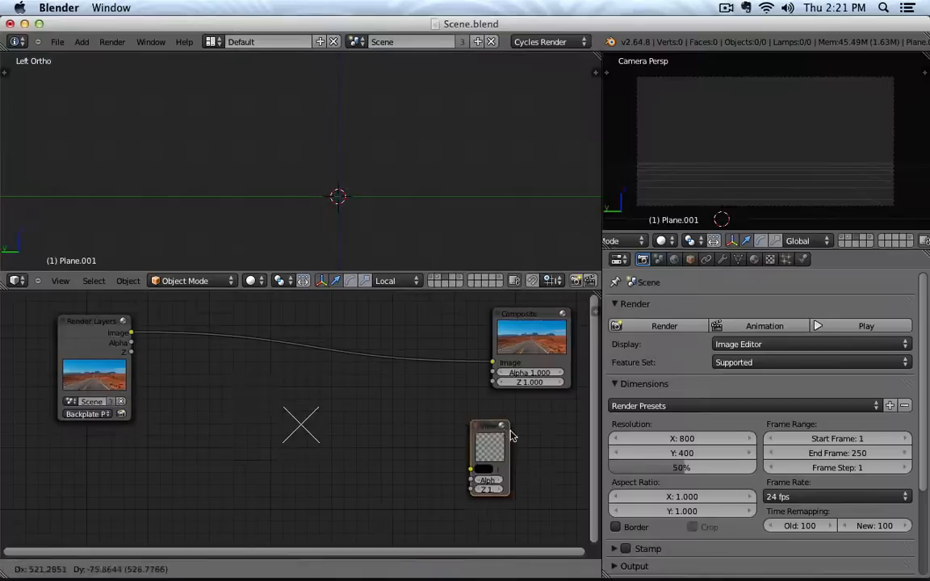
left_click(501, 439)
left_click_drag(131, 333, 499, 456)
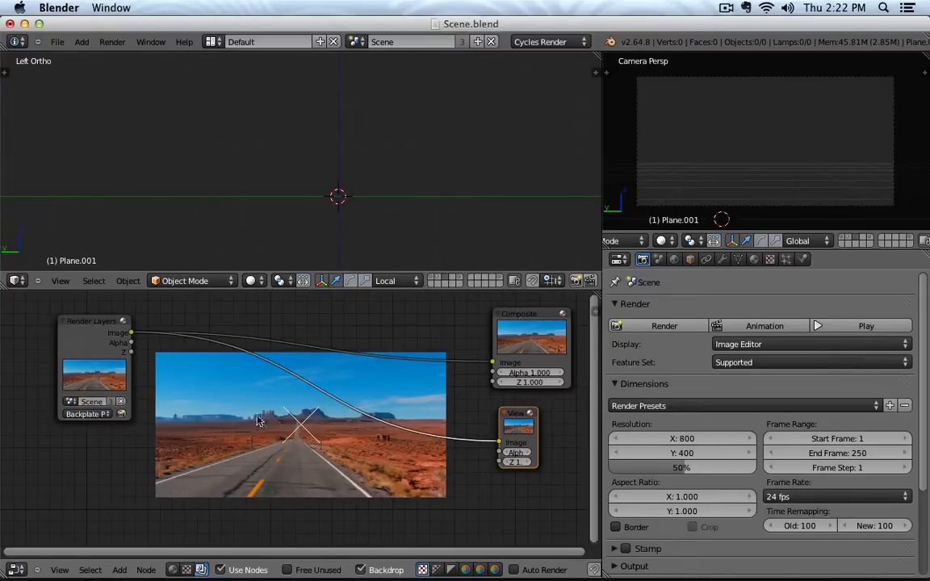
Toggle the backdrop off and back on, and widen the Viewer node and place it beneath the Composite node
left_click(361, 570)
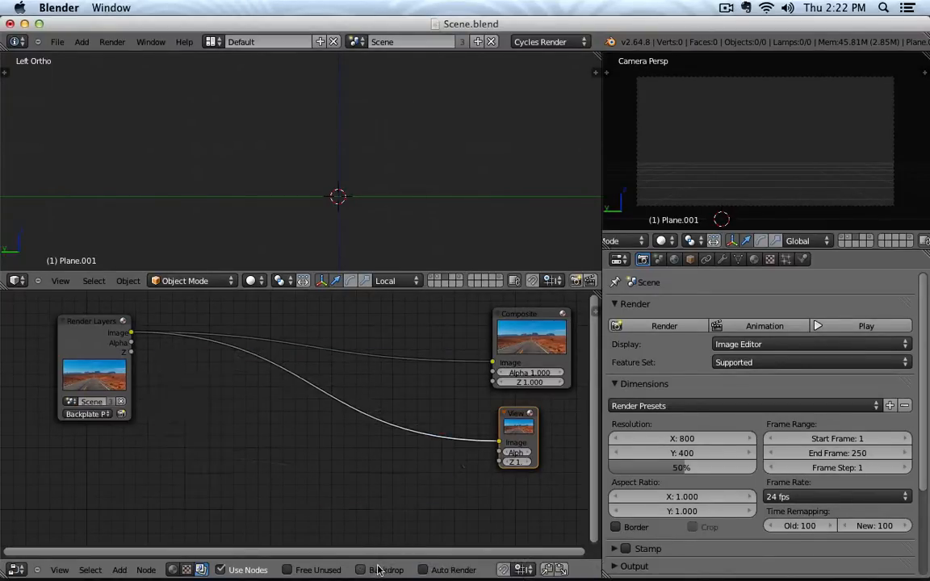
left_click(361, 570)
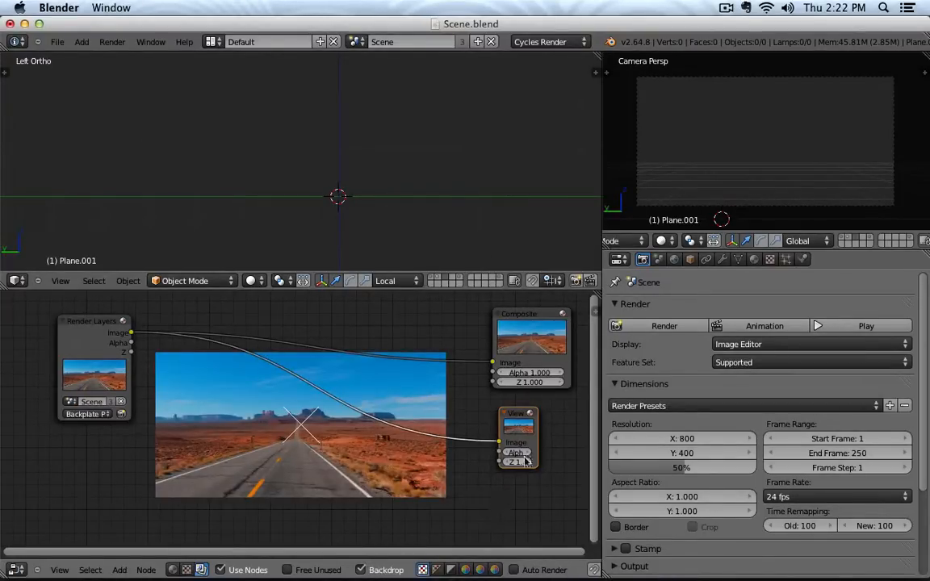
left_click_drag(538, 440, 583, 441)
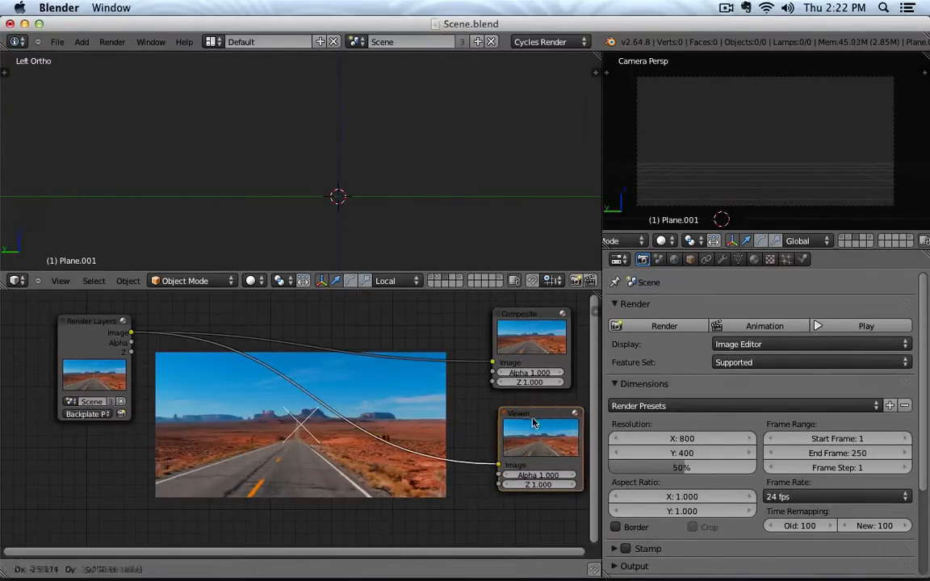
left_click_drag(535, 421, 515, 430)
left_click(560, 347)
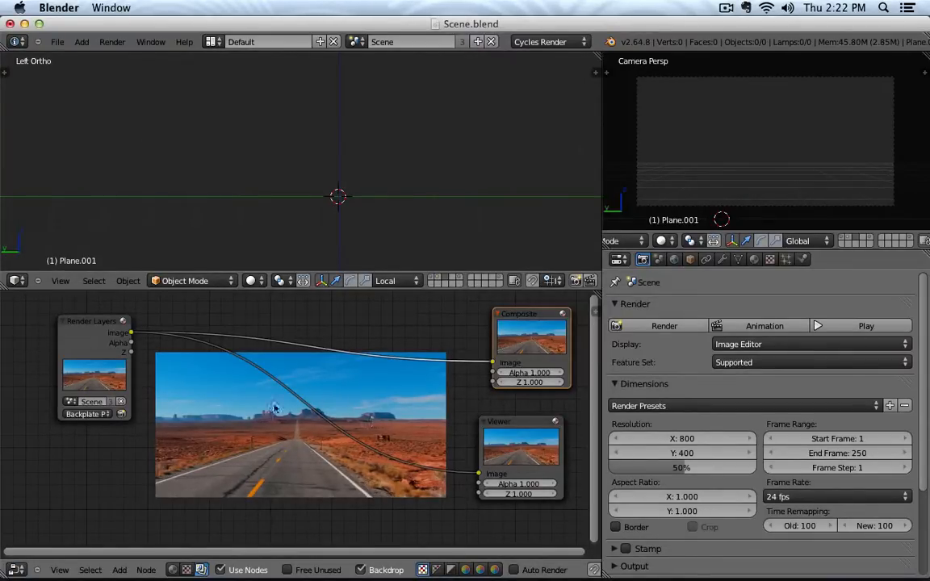
Switch to Finder to quick-preview Road_to_MonumentValley_8k.jpg in the Desert_Highway folder, and return to Blender
key("super+Tab")
key("super+Tab")
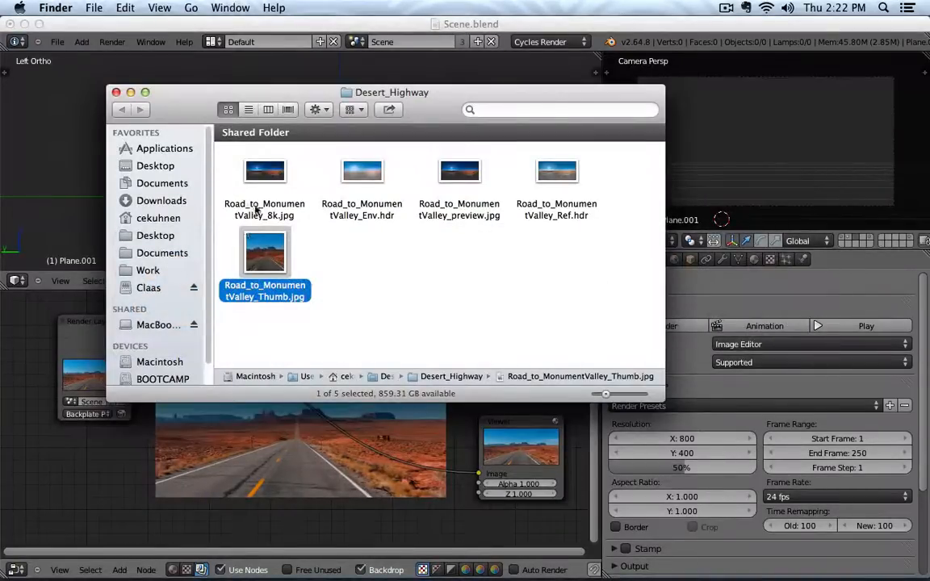
left_click(243, 173)
key("space")
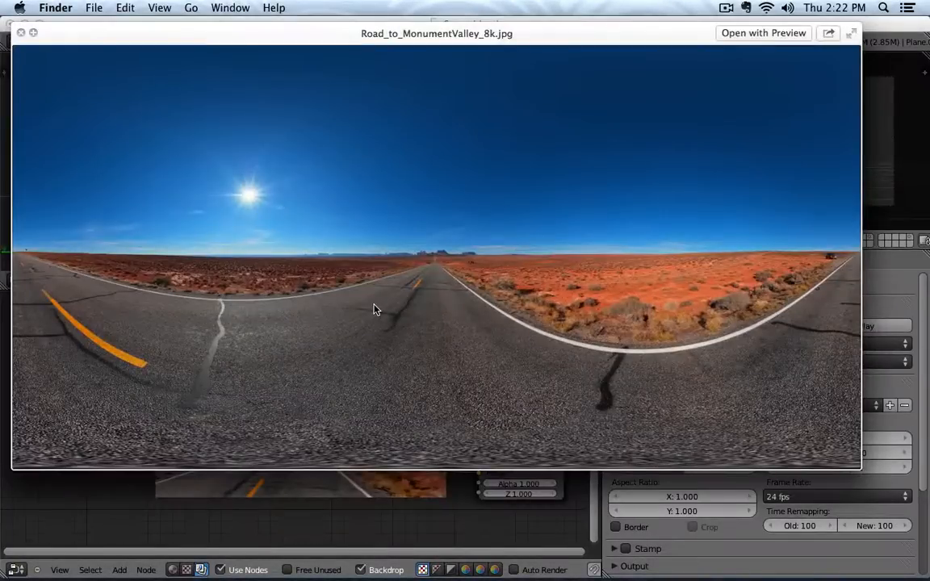
key("space")
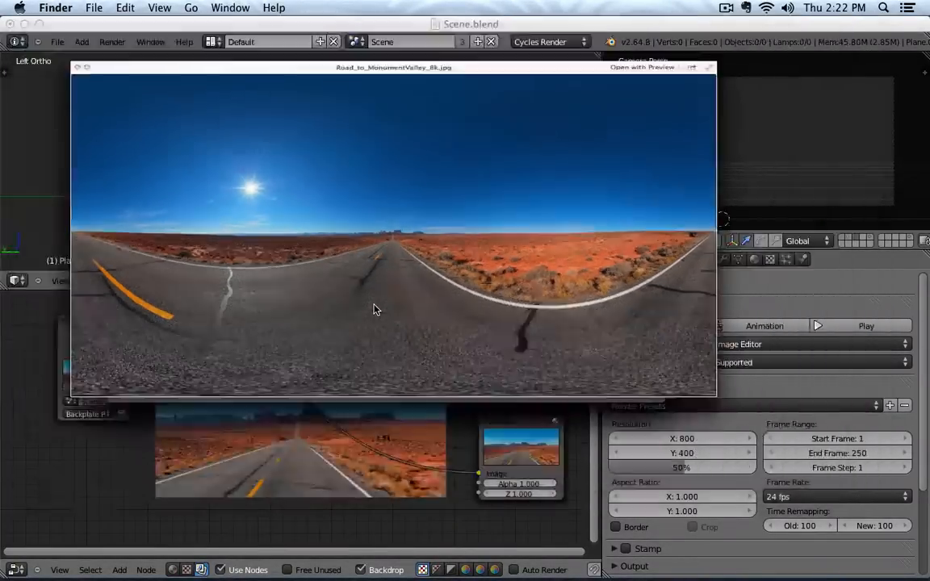
left_click(256, 428)
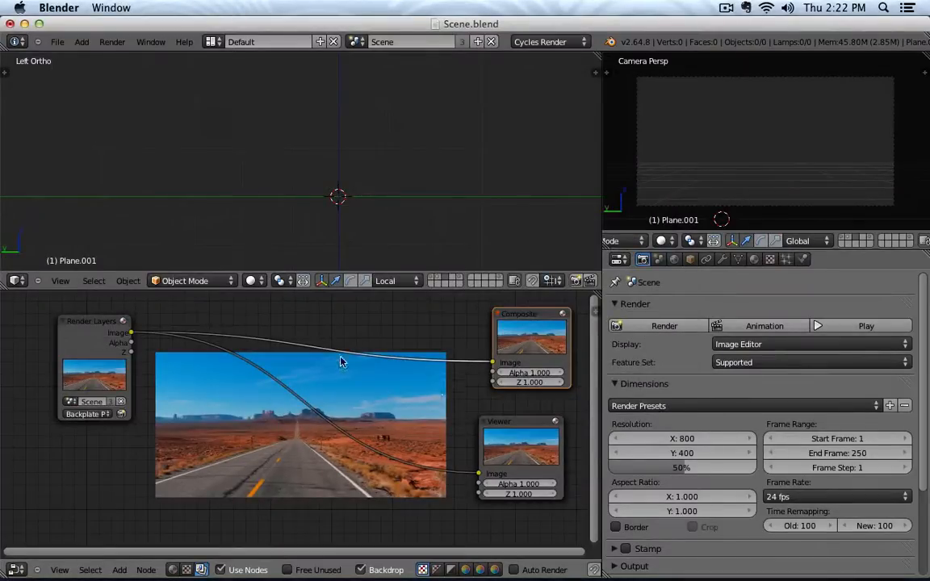
Turn the upper 3D view into a UV/Image Editor and show the Viewer Node and both Road_to_MonumentValley images in turn, ending on Render Result
left_click(16, 569)
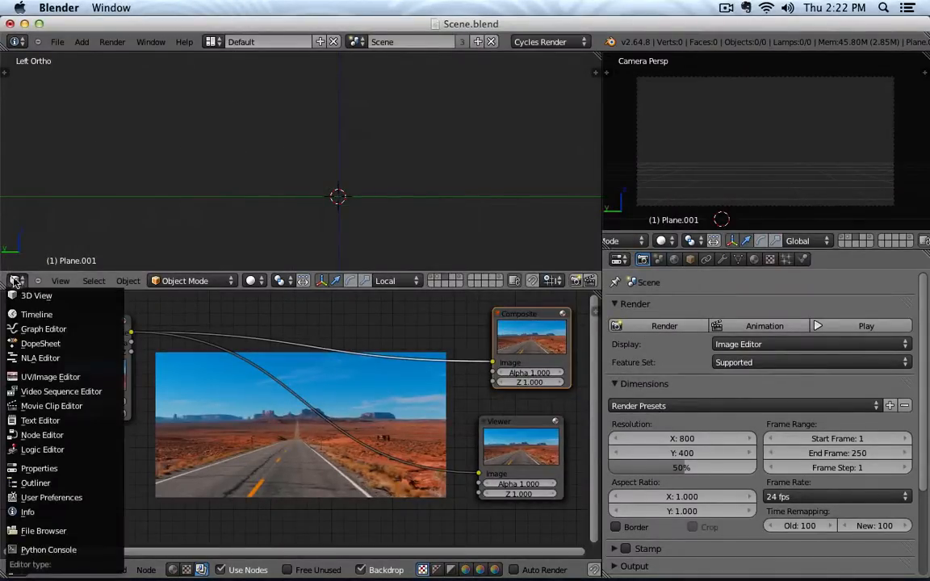
left_click(71, 377)
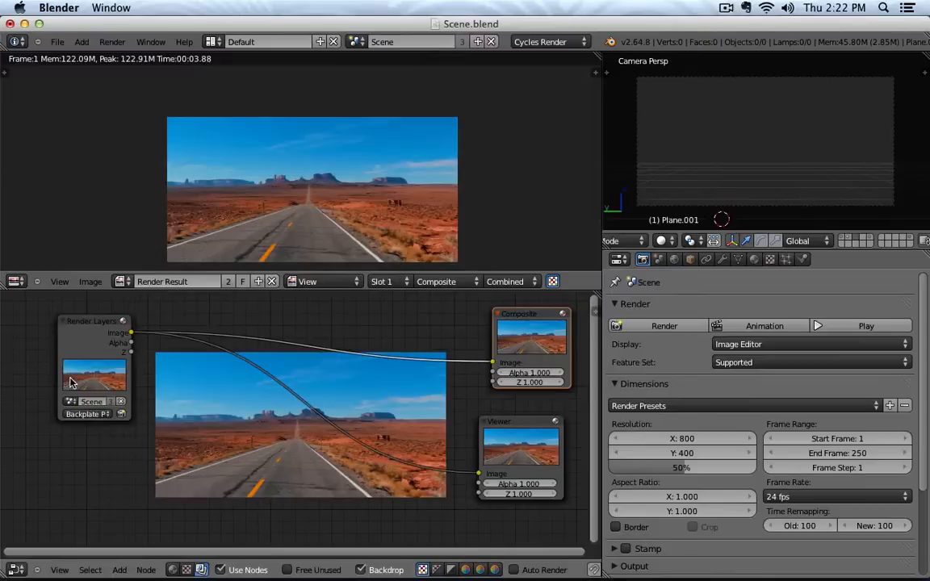
left_click(120, 281)
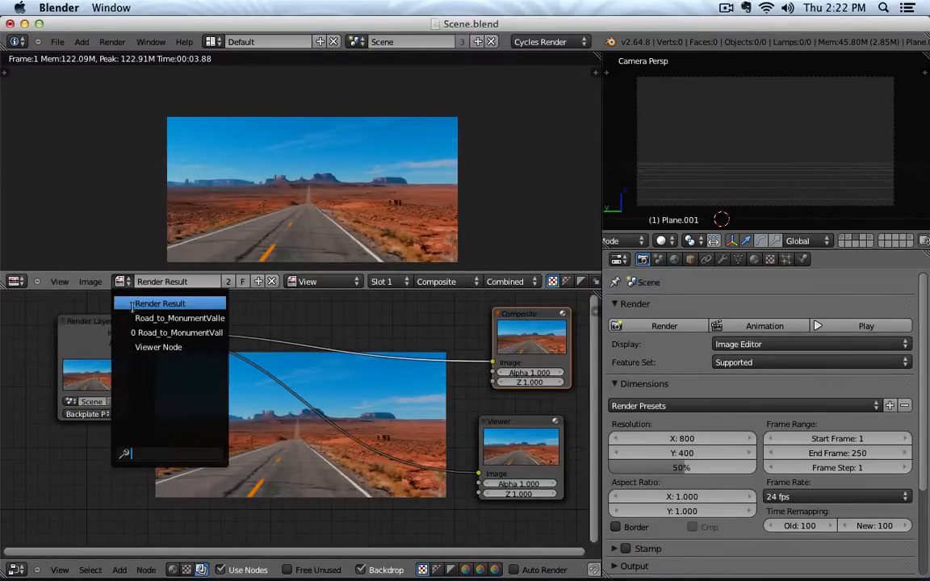
left_click(128, 347)
left_click(119, 282)
left_click(123, 318)
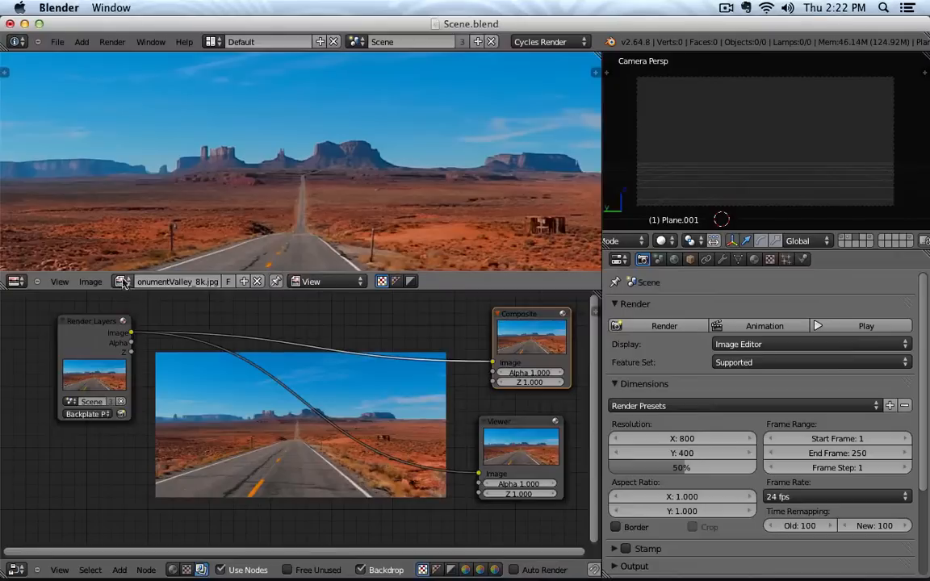
left_click(120, 282)
left_click(123, 333)
left_click(119, 282)
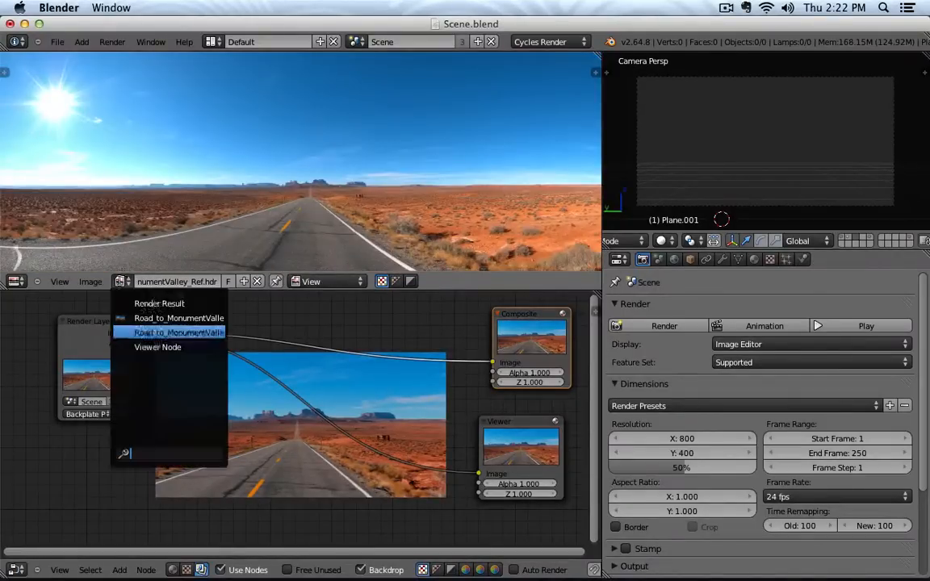
left_click(134, 304)
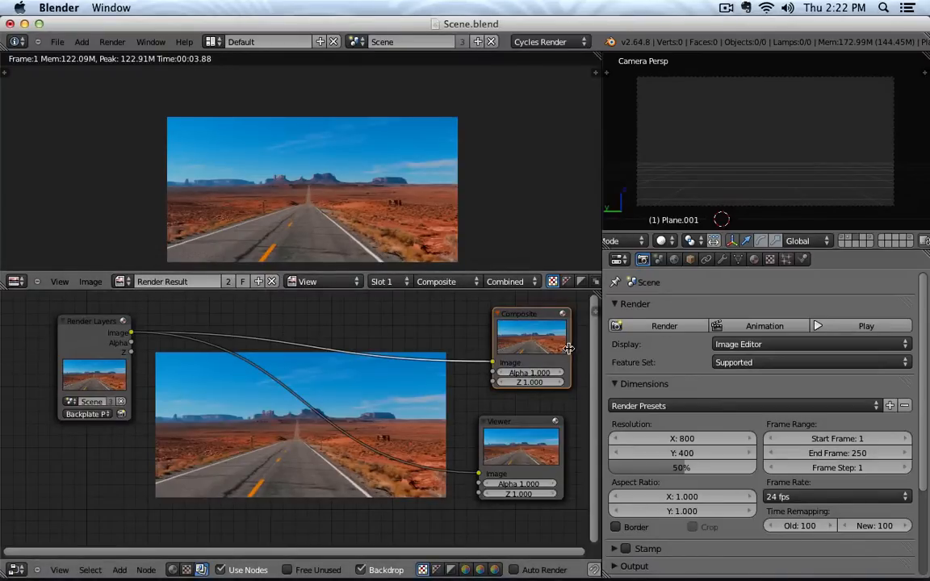
Save the render result as an image named Backdrop Plate in the Desert_Highway folder
left_click(90, 282)
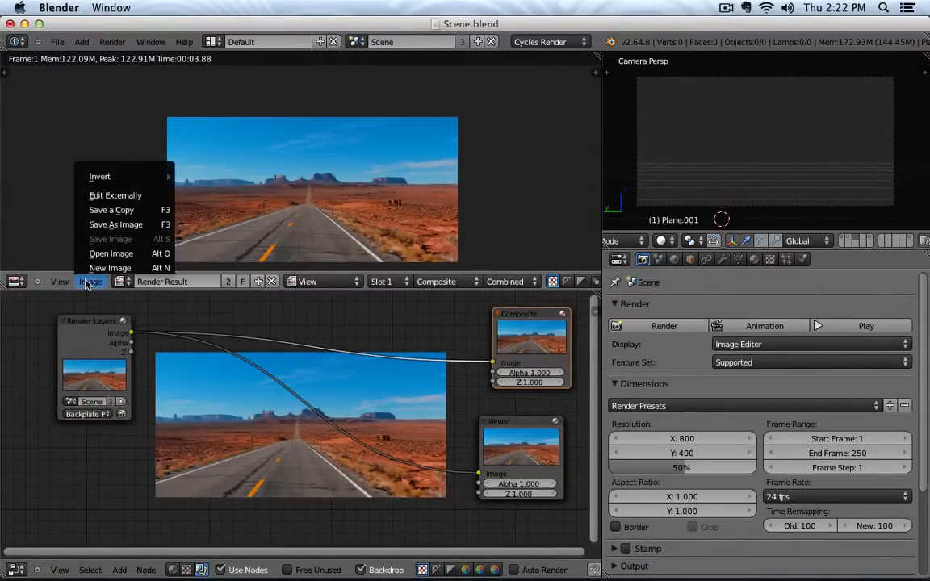
left_click(98, 226)
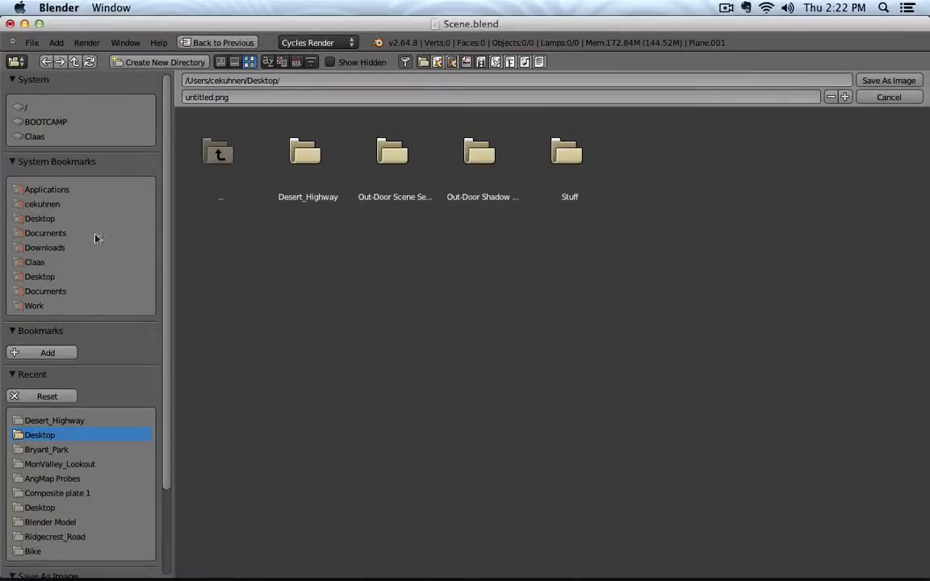
left_click(316, 176)
key("BackSpace")
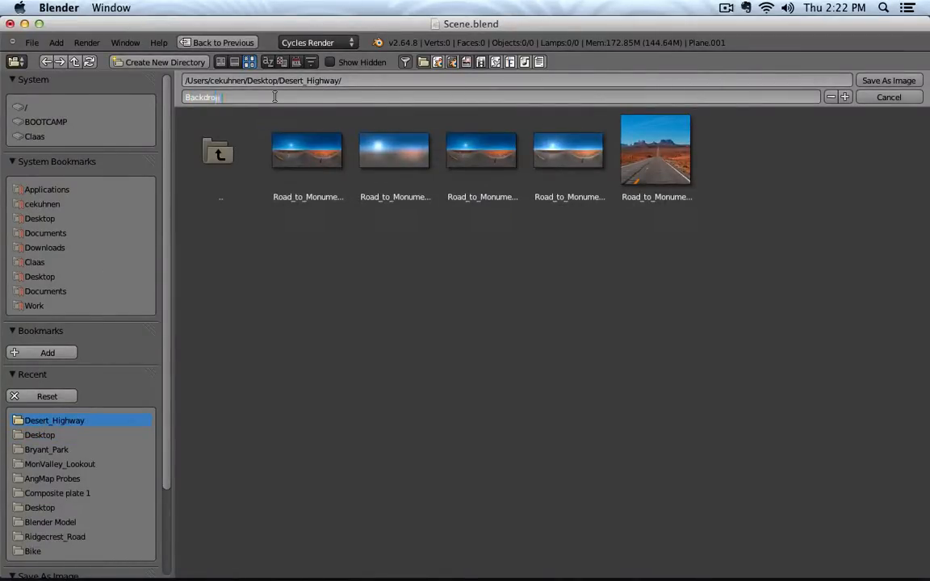
type("Backdrop Plate")
key("Return")
key("Return")
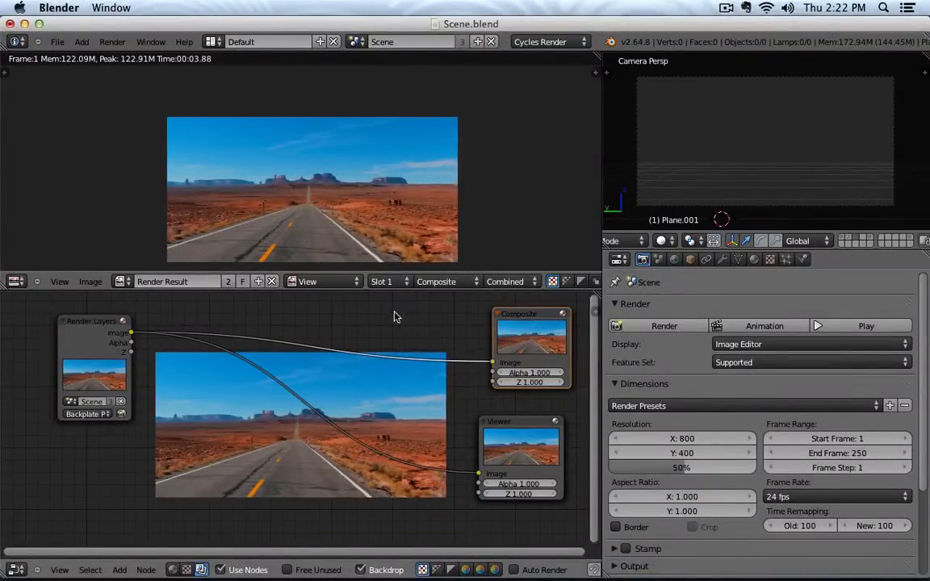
Collapse the Render Layers node and add an Image input node directly below it
left_click(61, 322)
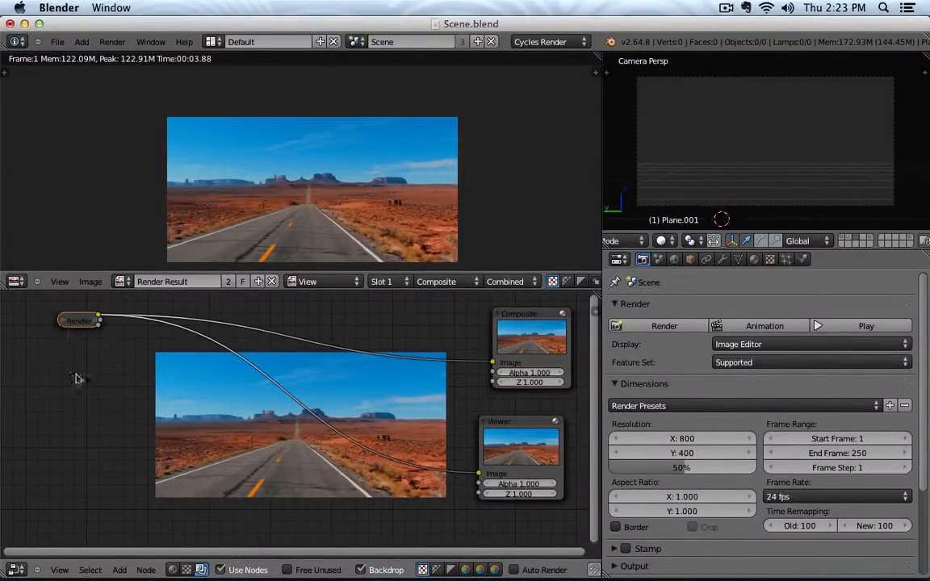
key("shift+a")
mouse_move(62, 358)
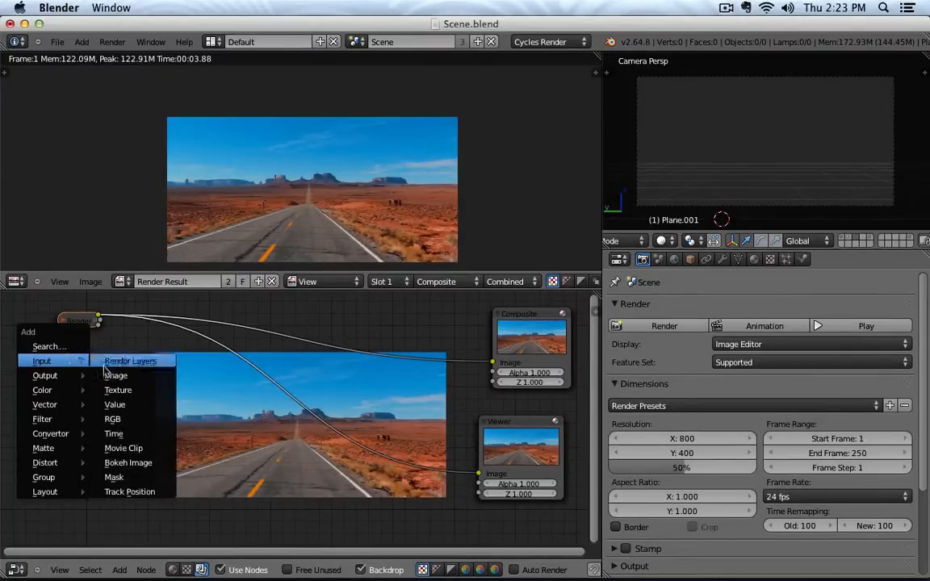
left_click(132, 374)
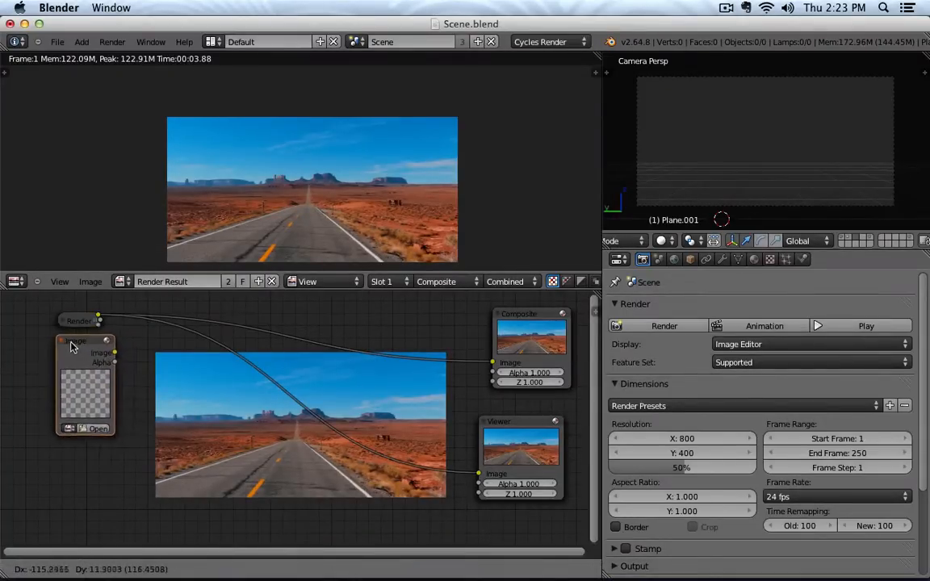
left_click(73, 361)
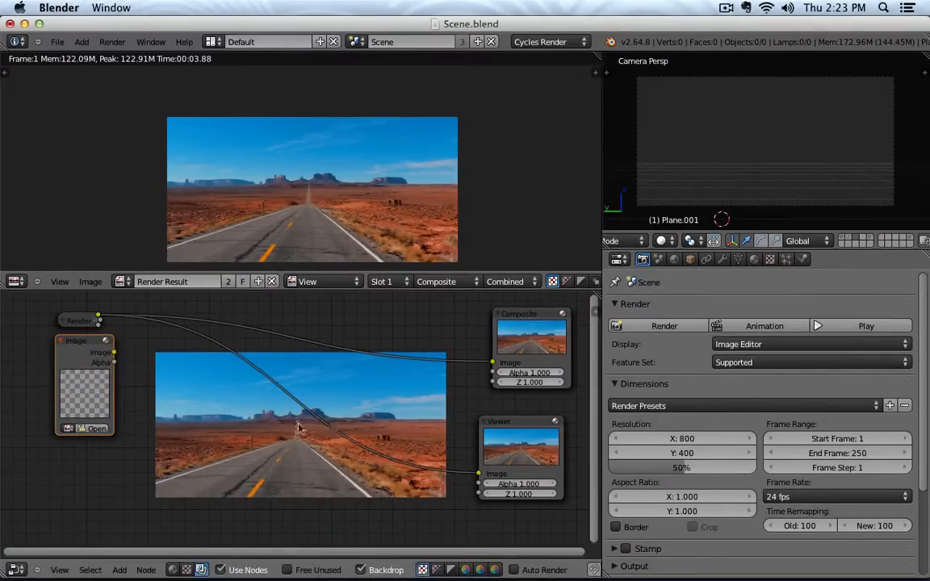
left_click(674, 259)
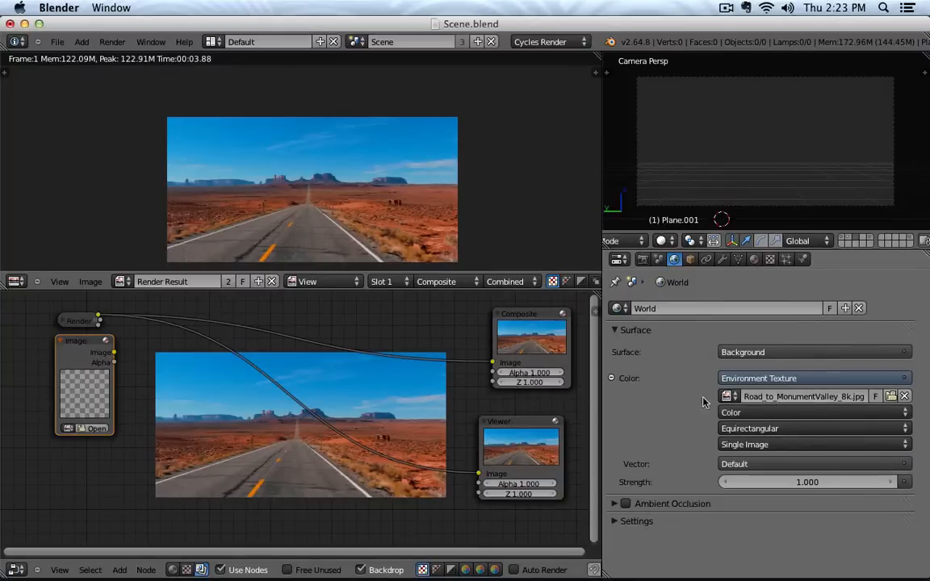
key("shift+a")
mouse_move(146, 379)
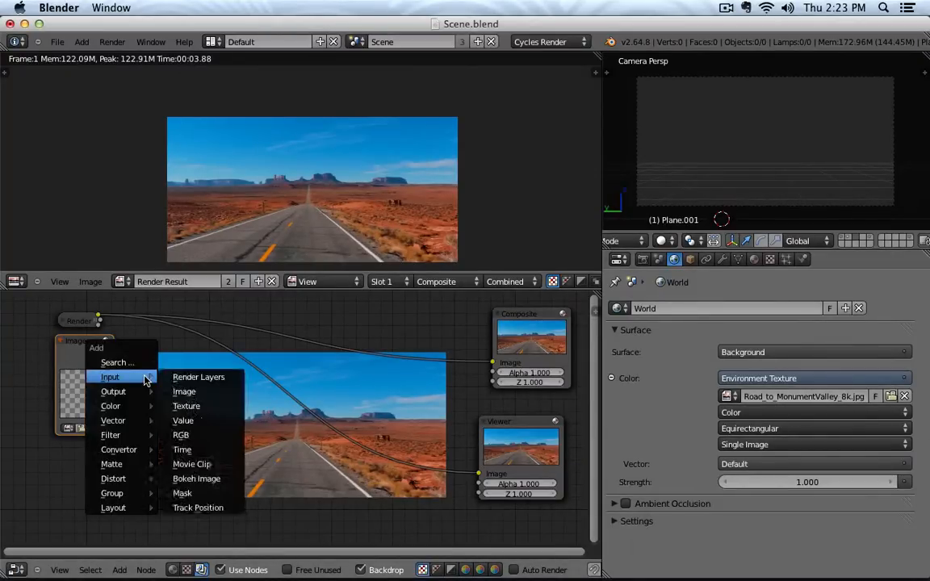
key("Escape")
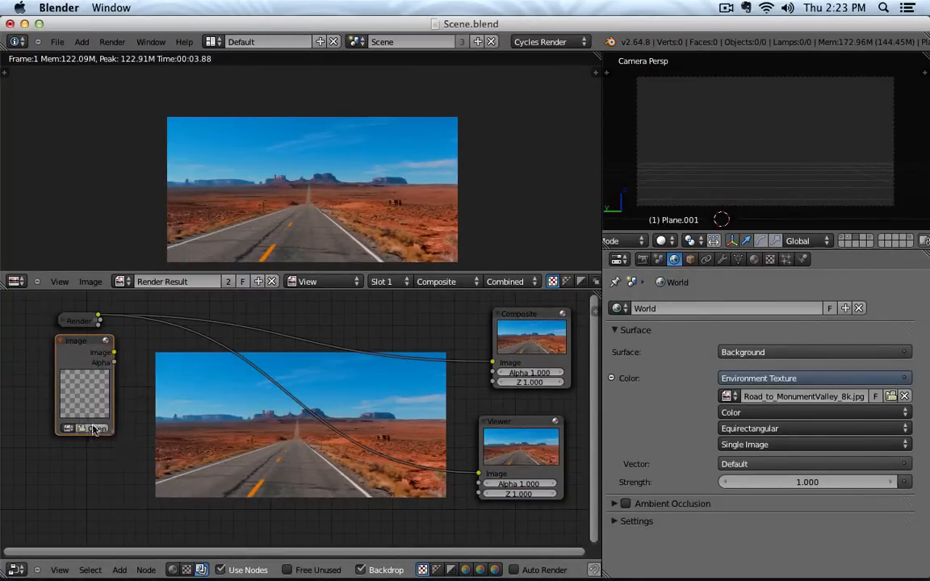
Load Backdrop Plate.png from the Desert_Highway folder into the Image node
left_click(93, 430)
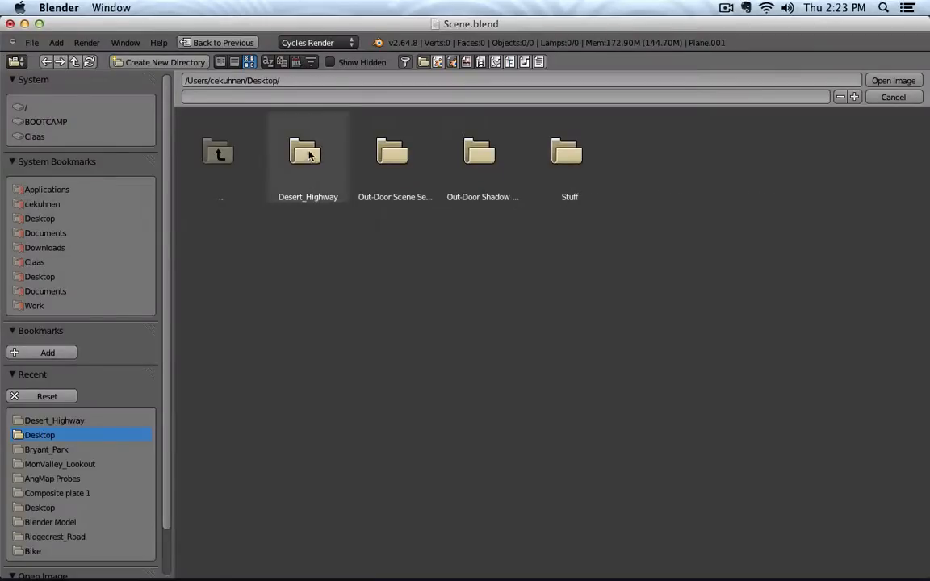
left_click(303, 153)
left_click(300, 157)
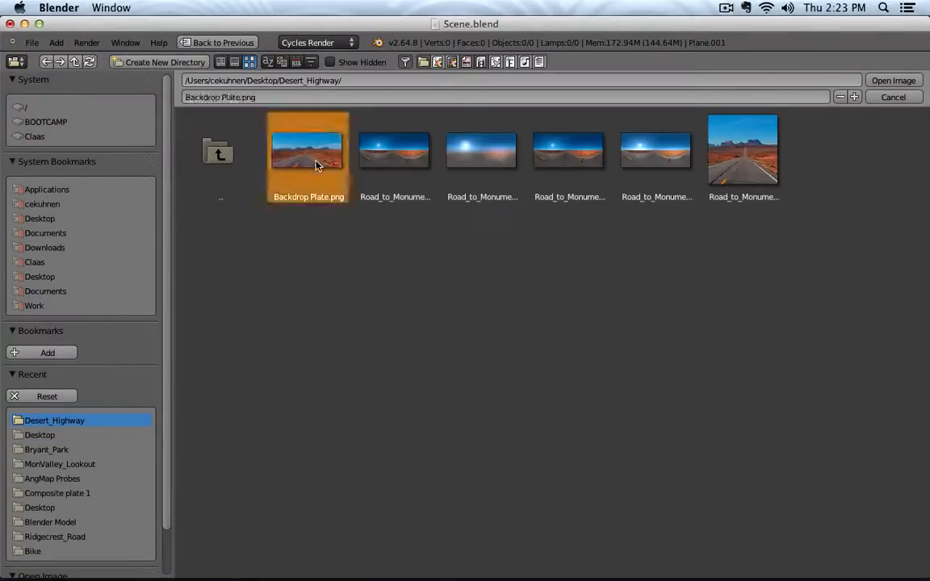
left_click(892, 80)
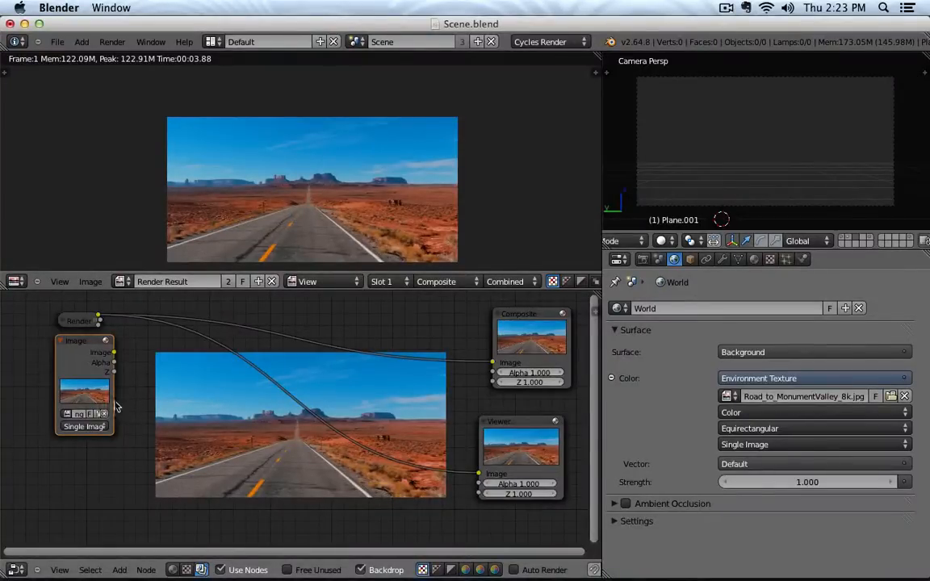
Widen the Image node, collapse it, and align it just below the collapsed Render Layers node
left_click_drag(113, 400, 158, 401)
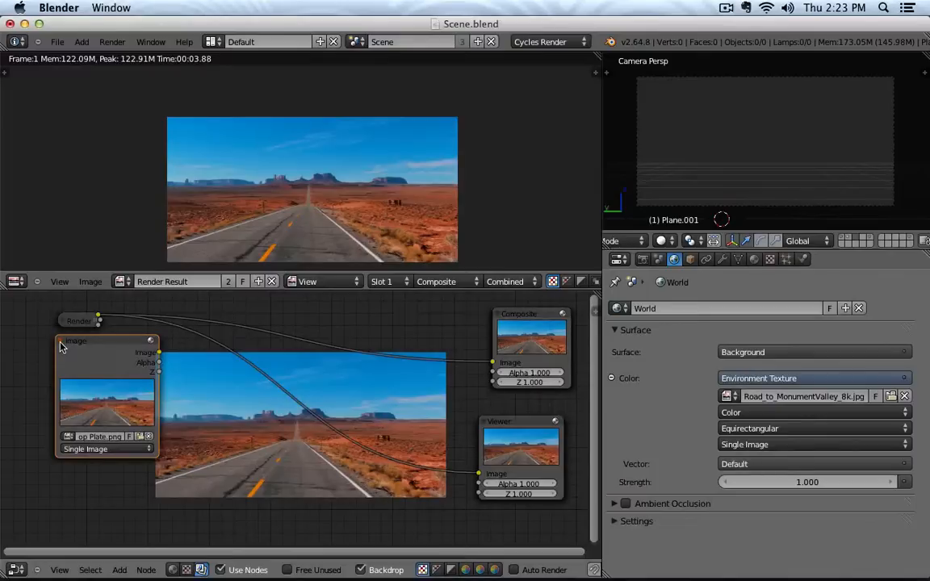
left_click(76, 321)
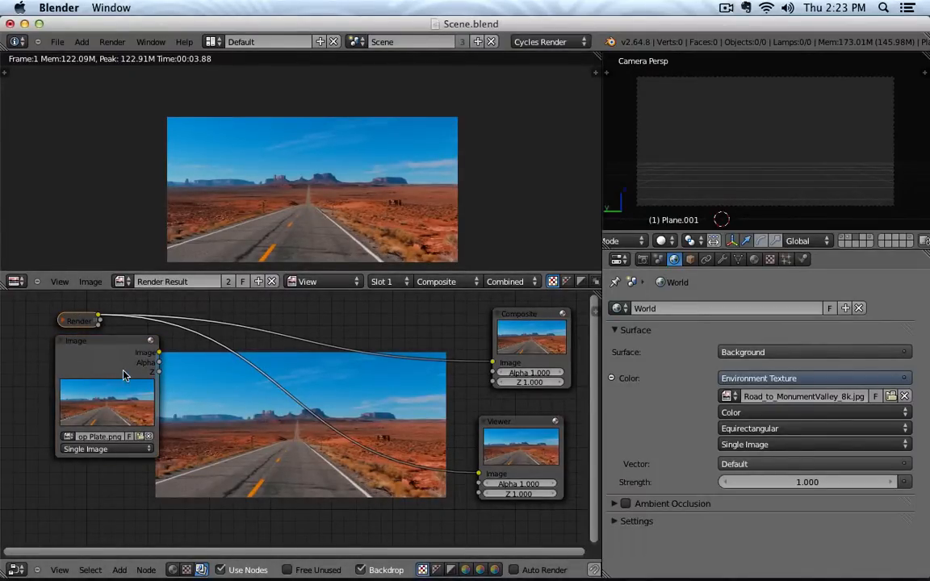
left_click(63, 342)
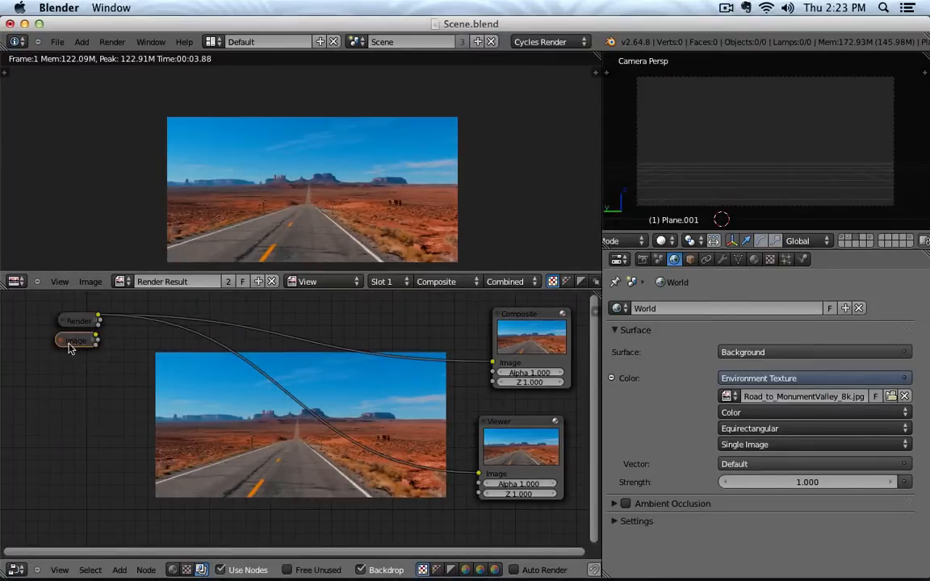
left_click_drag(87, 348, 90, 355)
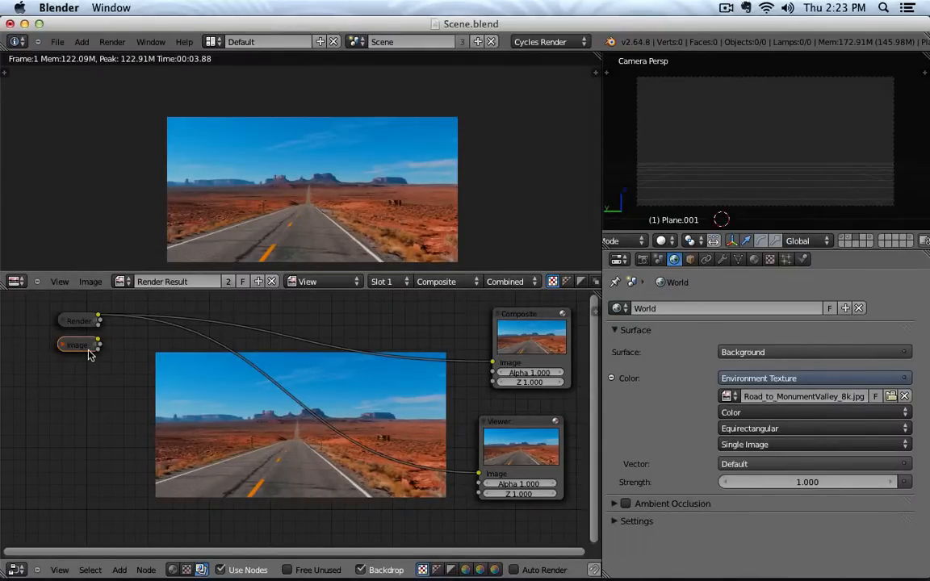
Show the camera view in Rendered shading and enable the Transparent option in the render's Film settings
left_click(642, 259)
left_click(620, 384)
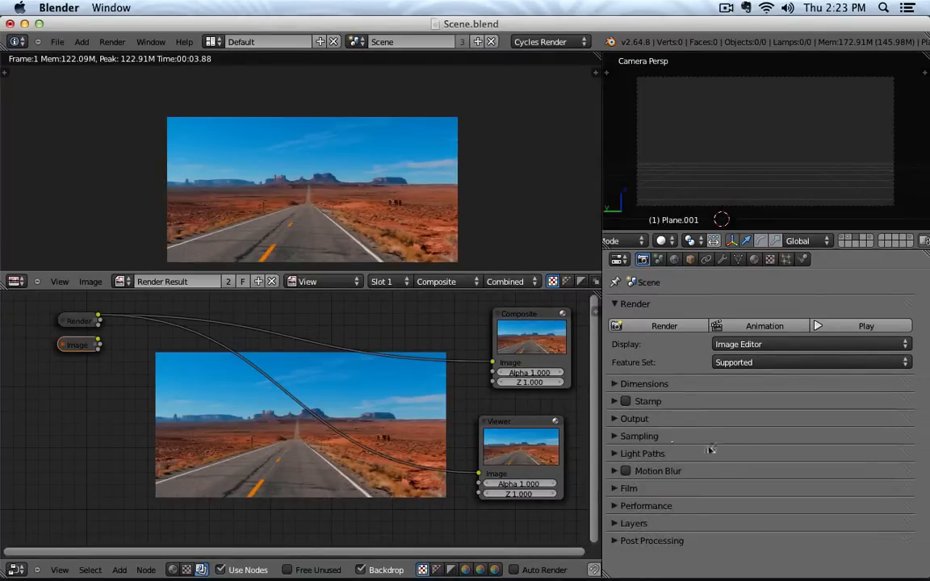
left_click(638, 506)
left_click(638, 506)
left_click(628, 488)
scroll(631, 468, "down", 1)
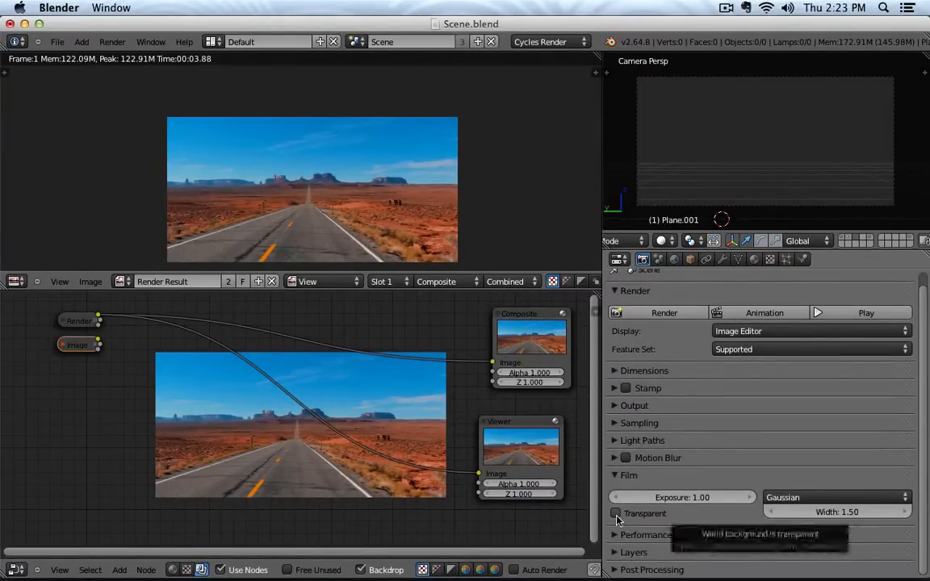
left_click(662, 240)
left_click(698, 147)
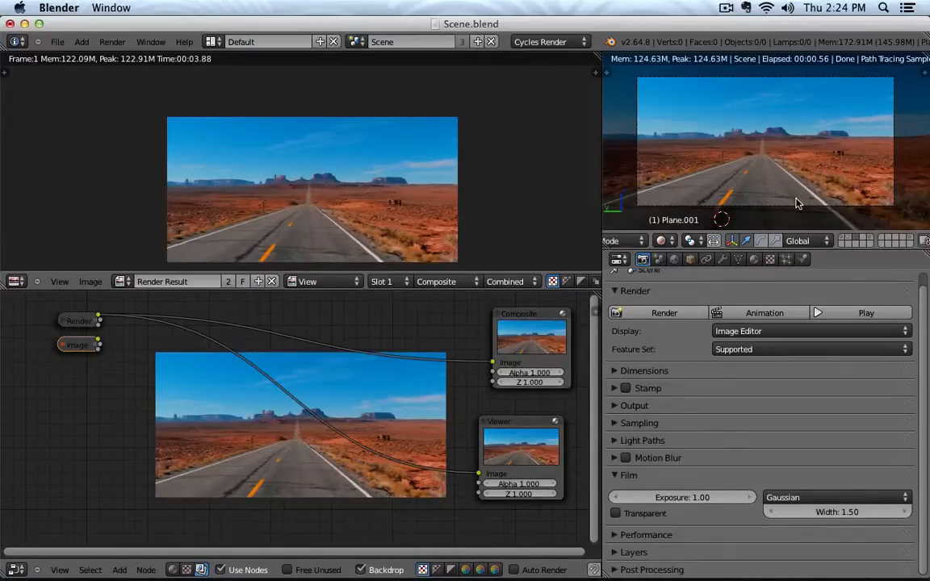
left_click(638, 514)
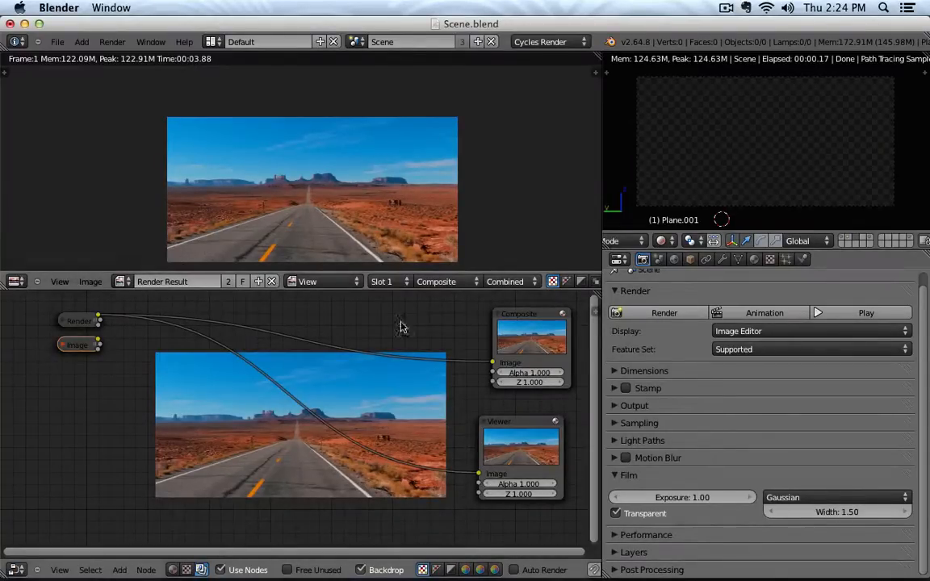
Expand the Render Layers node, move it over the backdrop's upper part, and re-render its Backplate Pass layer
left_click(63, 322)
left_click_drag(76, 327, 206, 331)
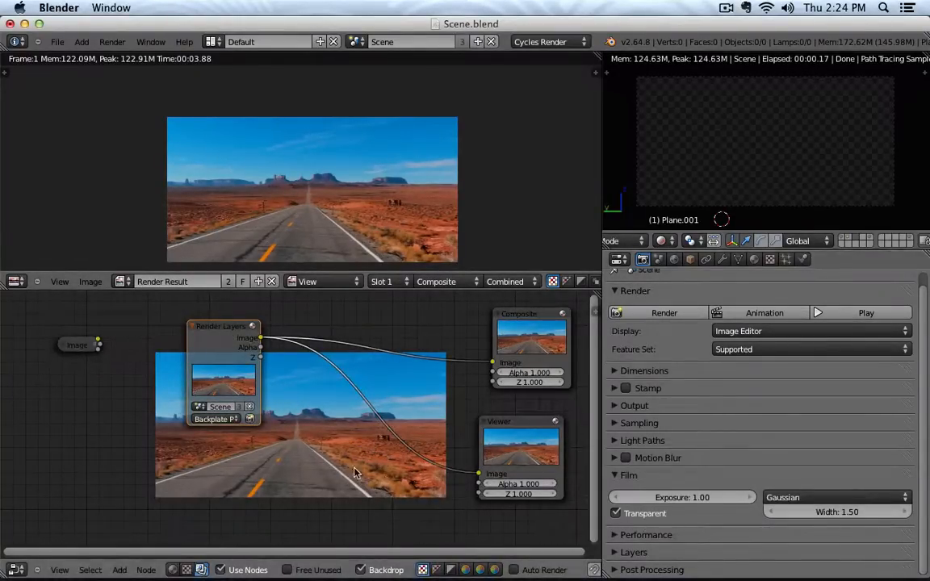
left_click(250, 419)
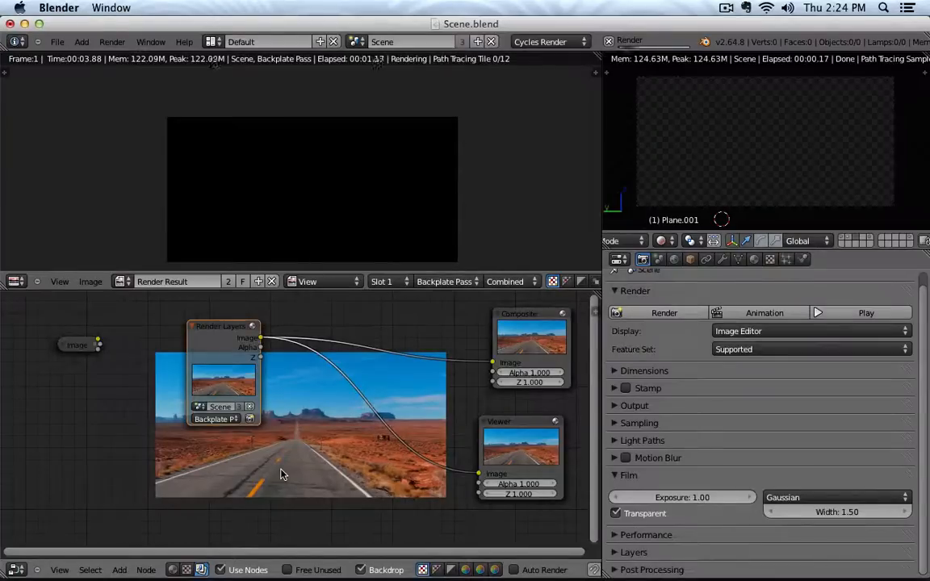